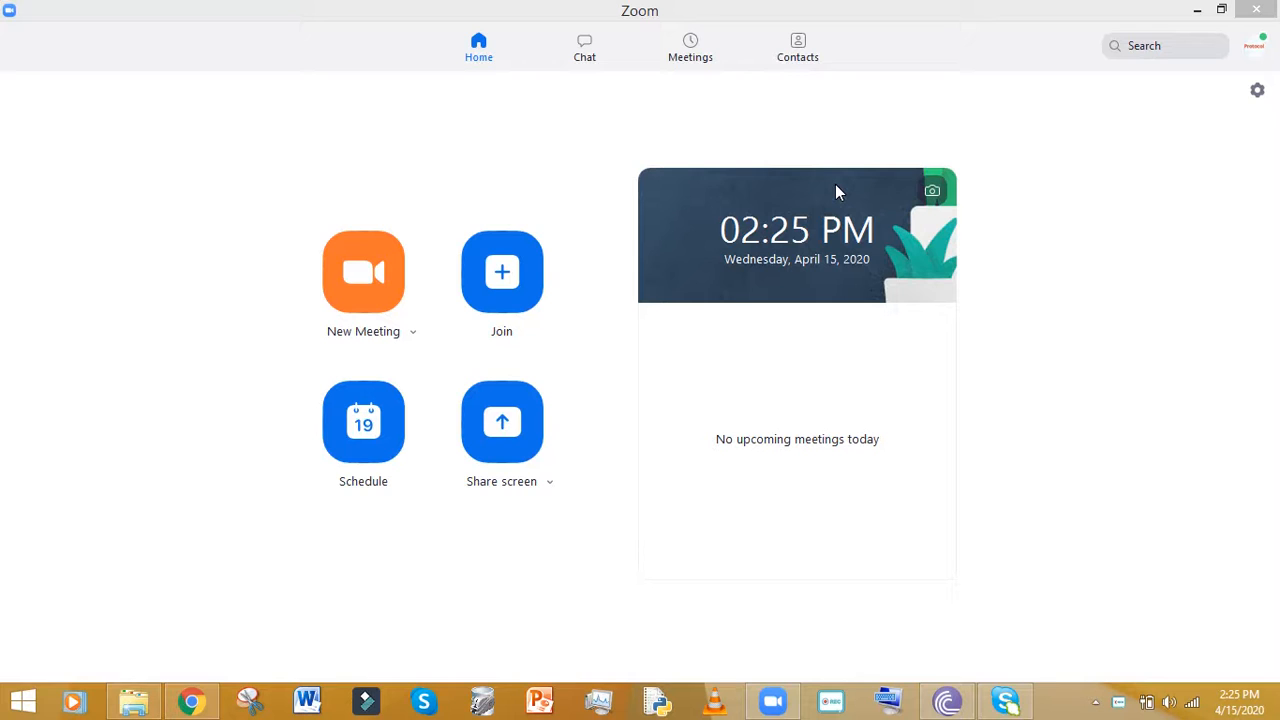
Step: Start a video meeting with the external contact and maximize the meeting window
click(797, 48)
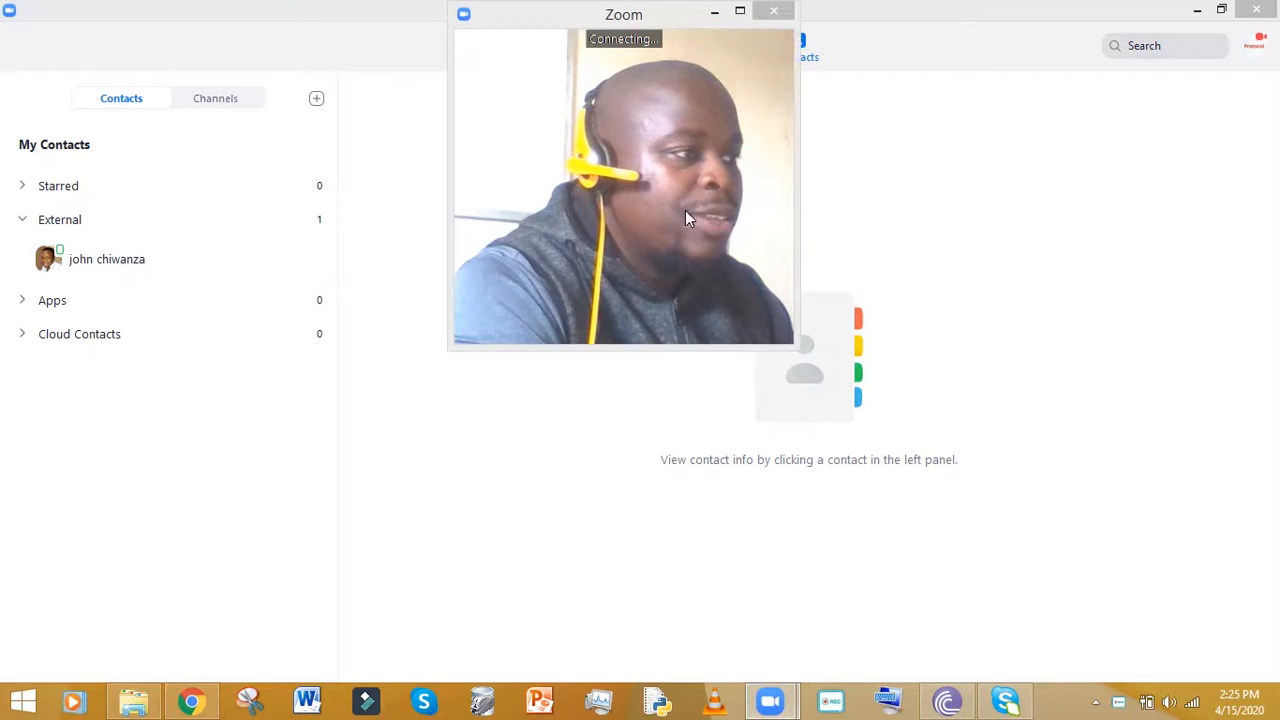
click(740, 12)
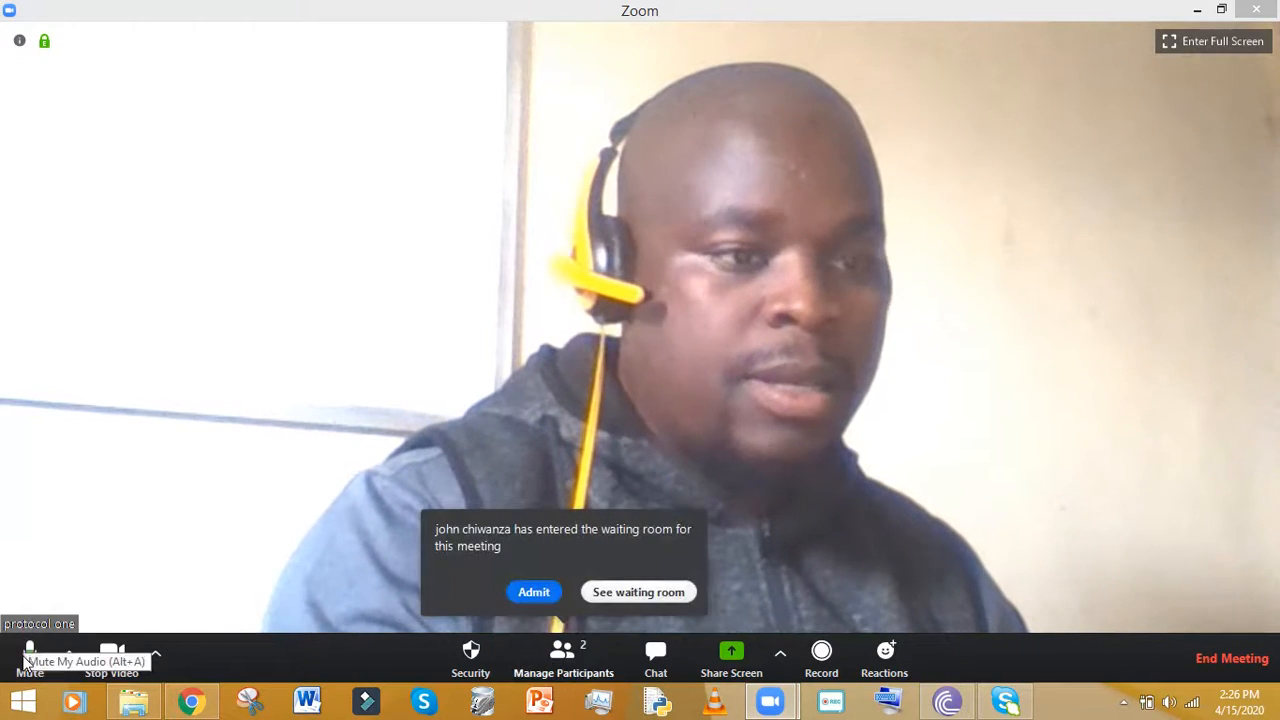
Step: Admit the waiting participant to the meeting and mute both your own and the participant's microphone
click(525, 590)
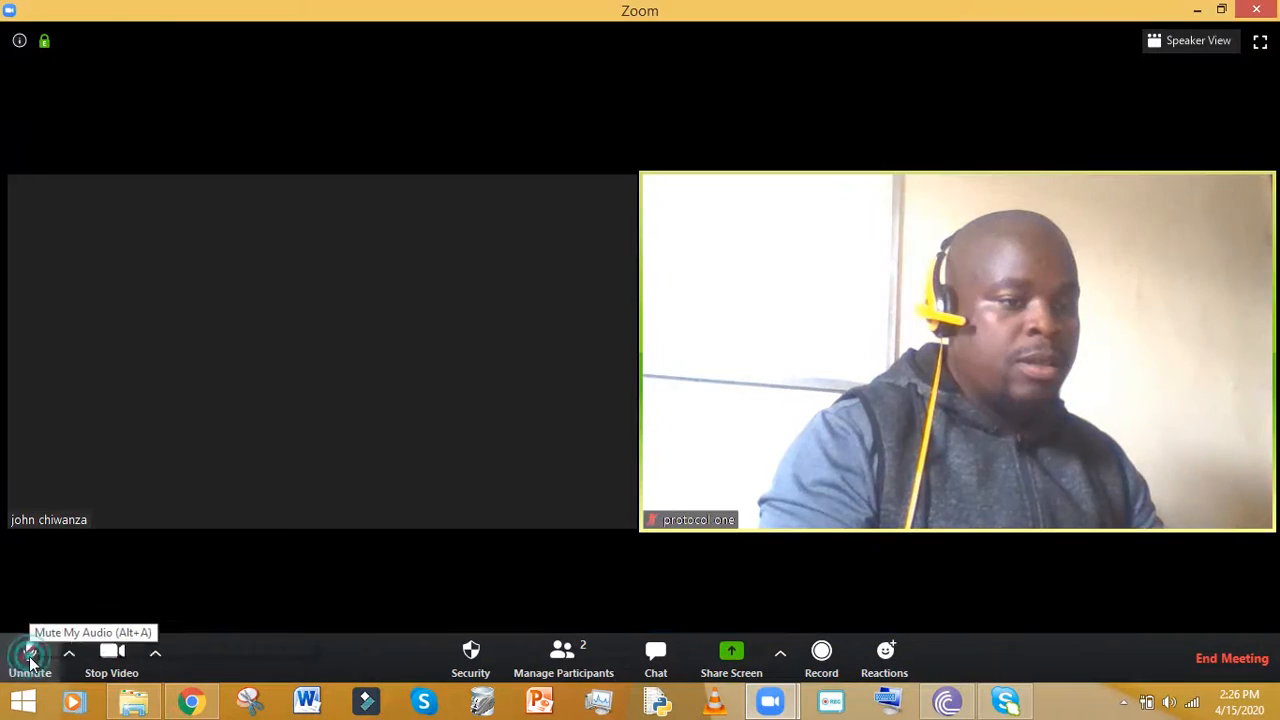
click(30, 655)
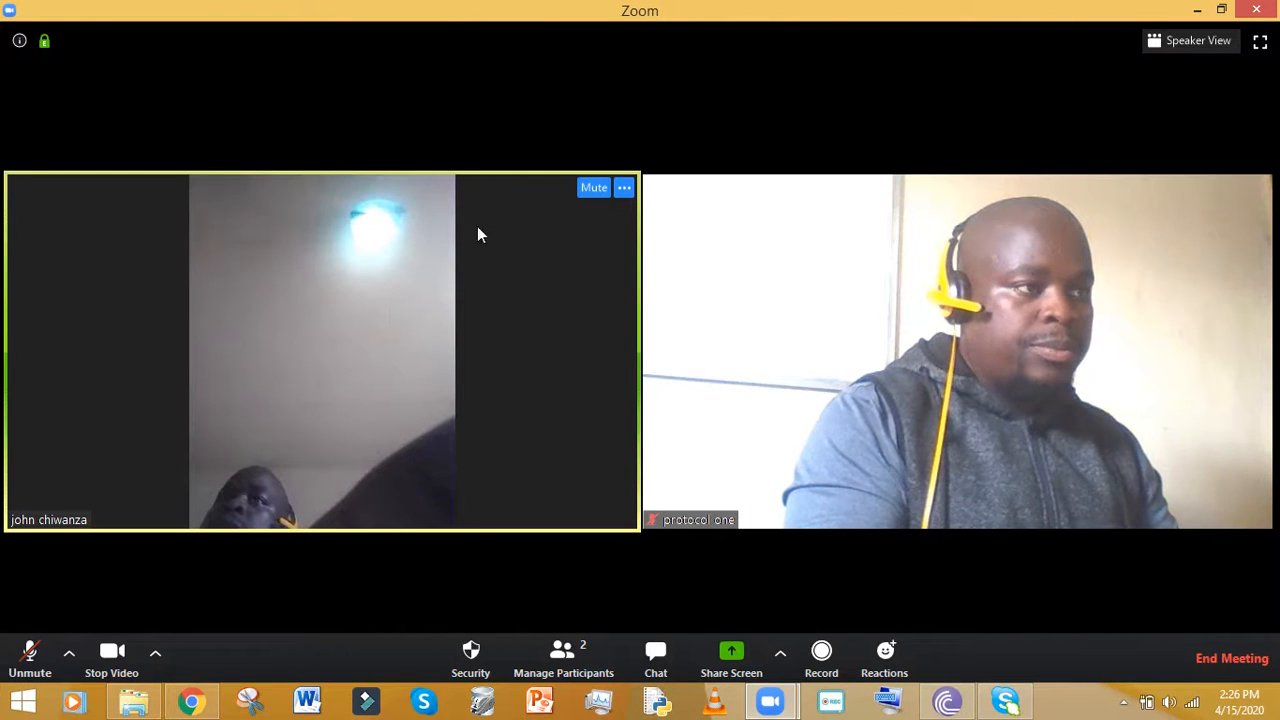
click(581, 189)
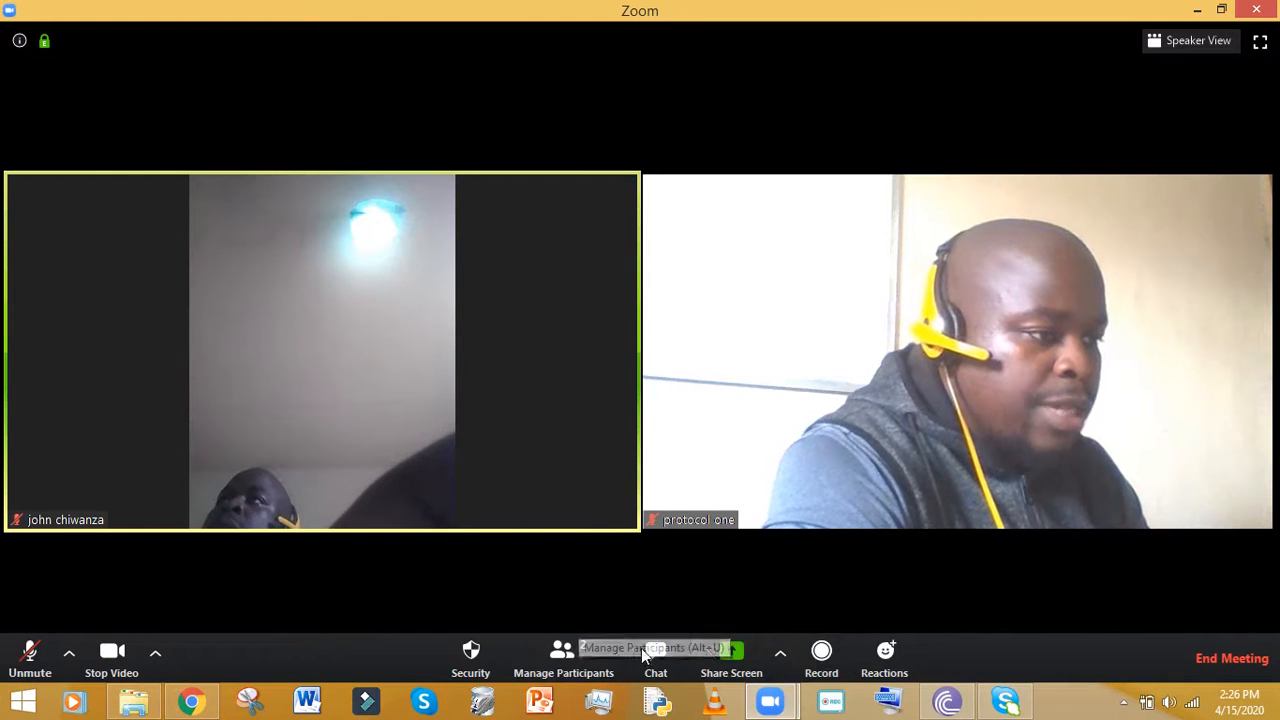
Step: Share a whiteboard with the meeting participants
click(730, 655)
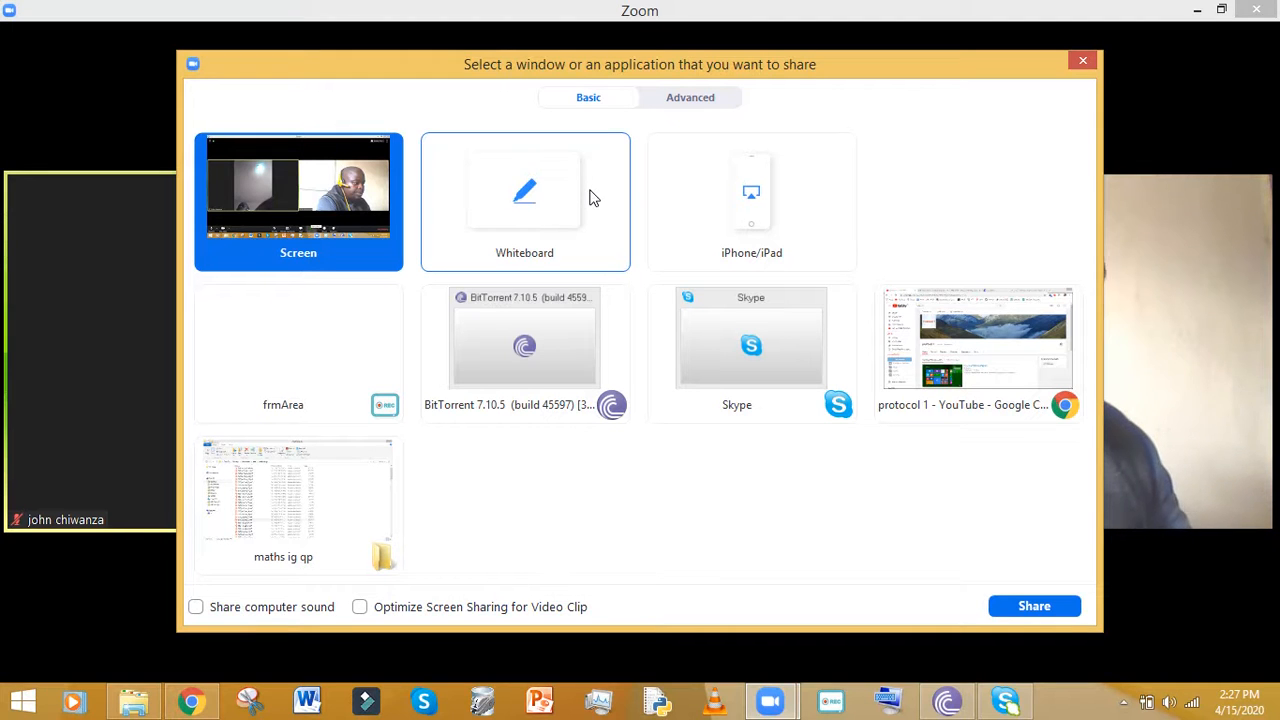
click(525, 207)
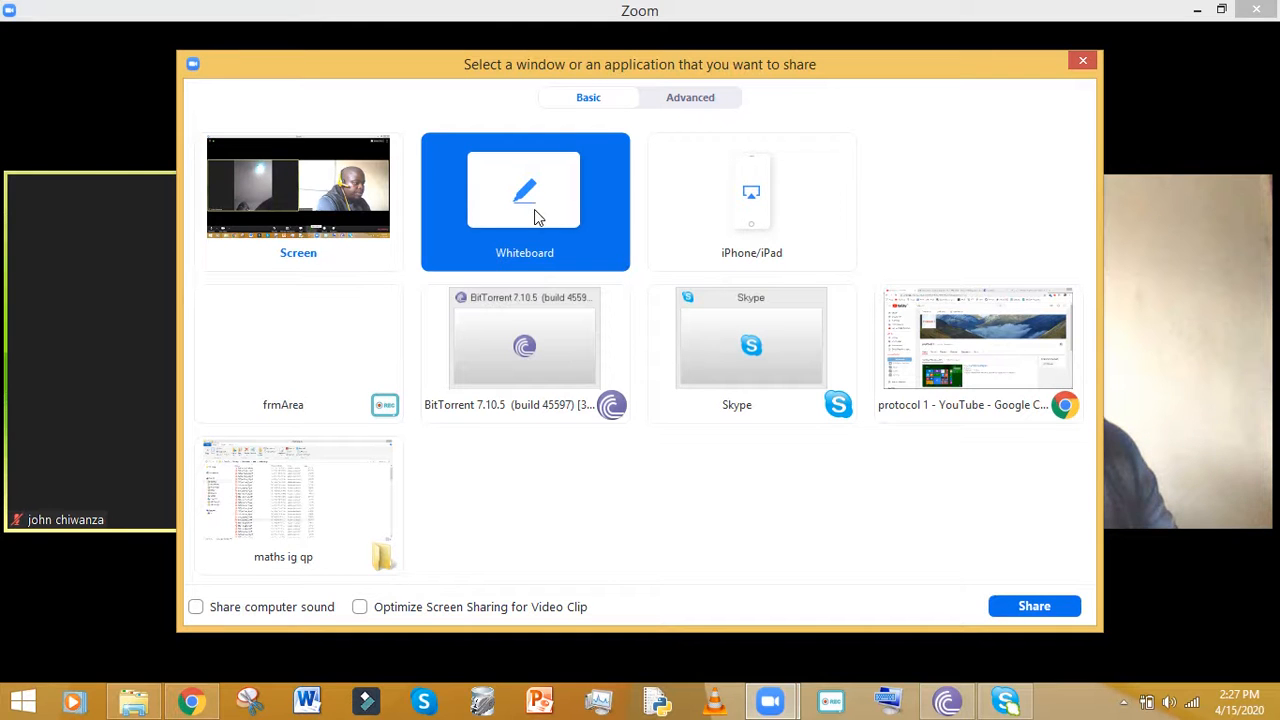
click(1037, 608)
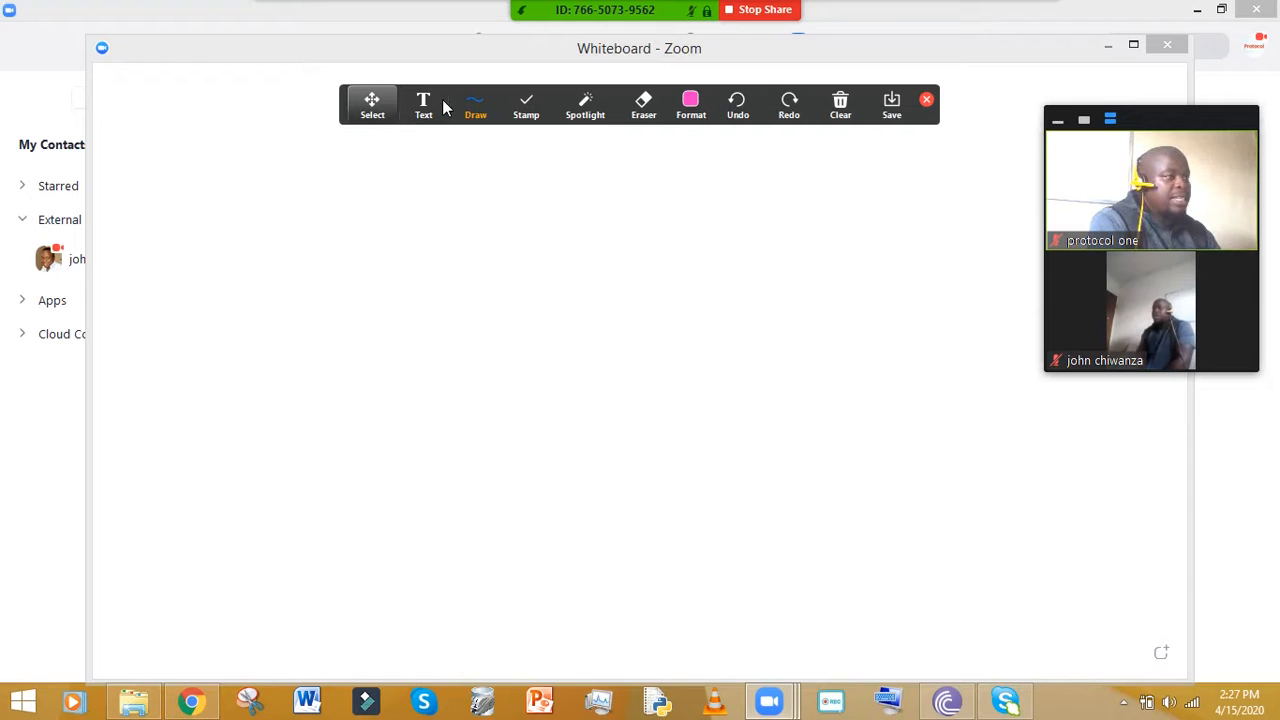
Step: Write the blue text "hjjljlnjlnnl" on the whiteboard and erase it again
click(423, 113)
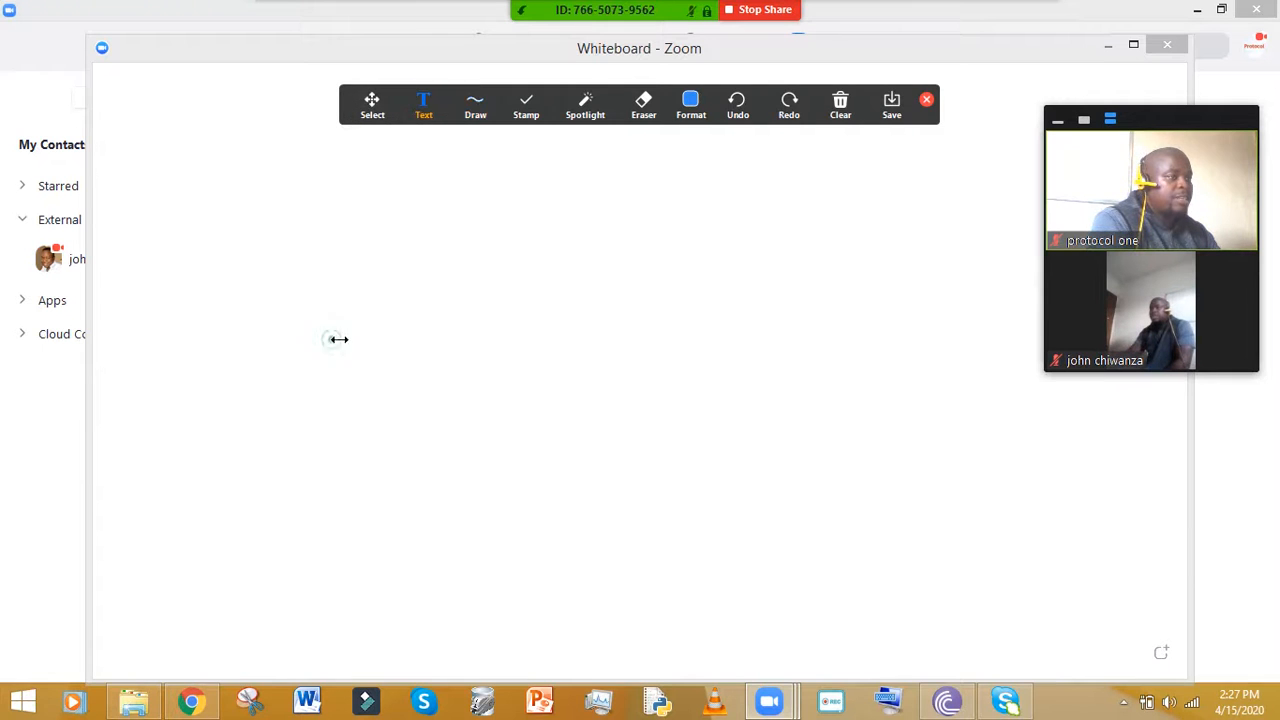
click(335, 339)
text(hjjljlnjlnnl)
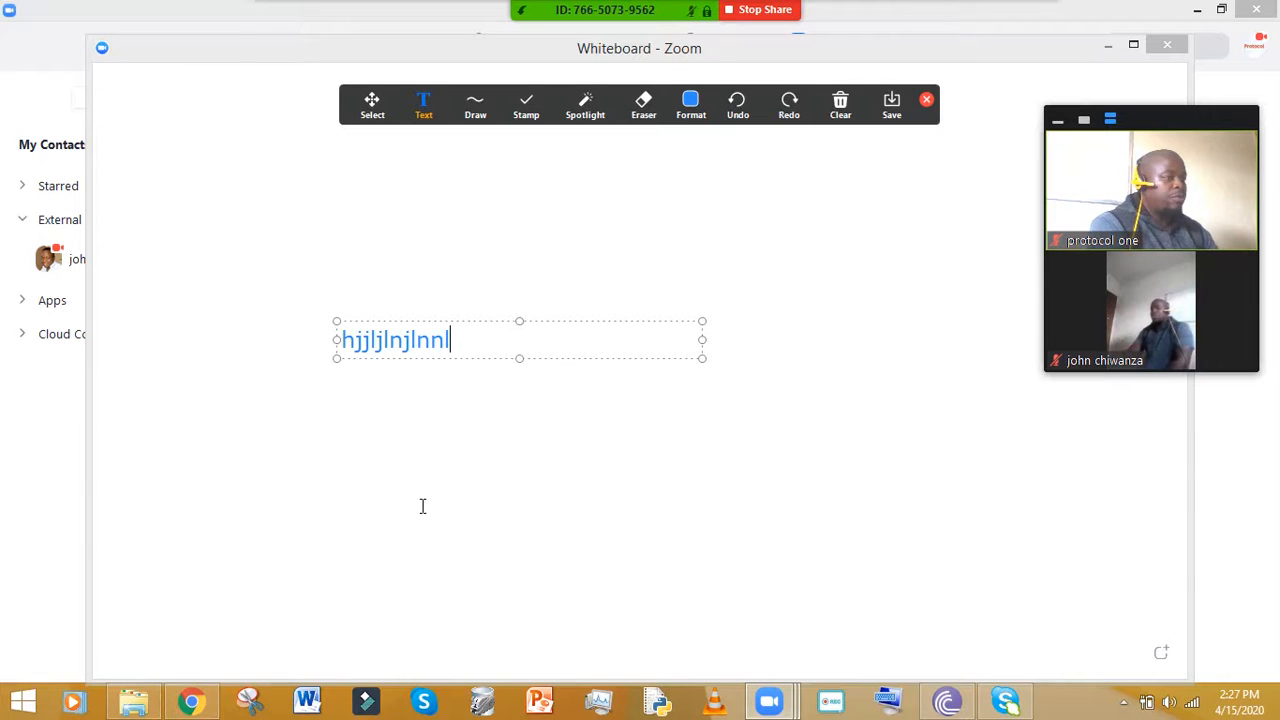
click(488, 475)
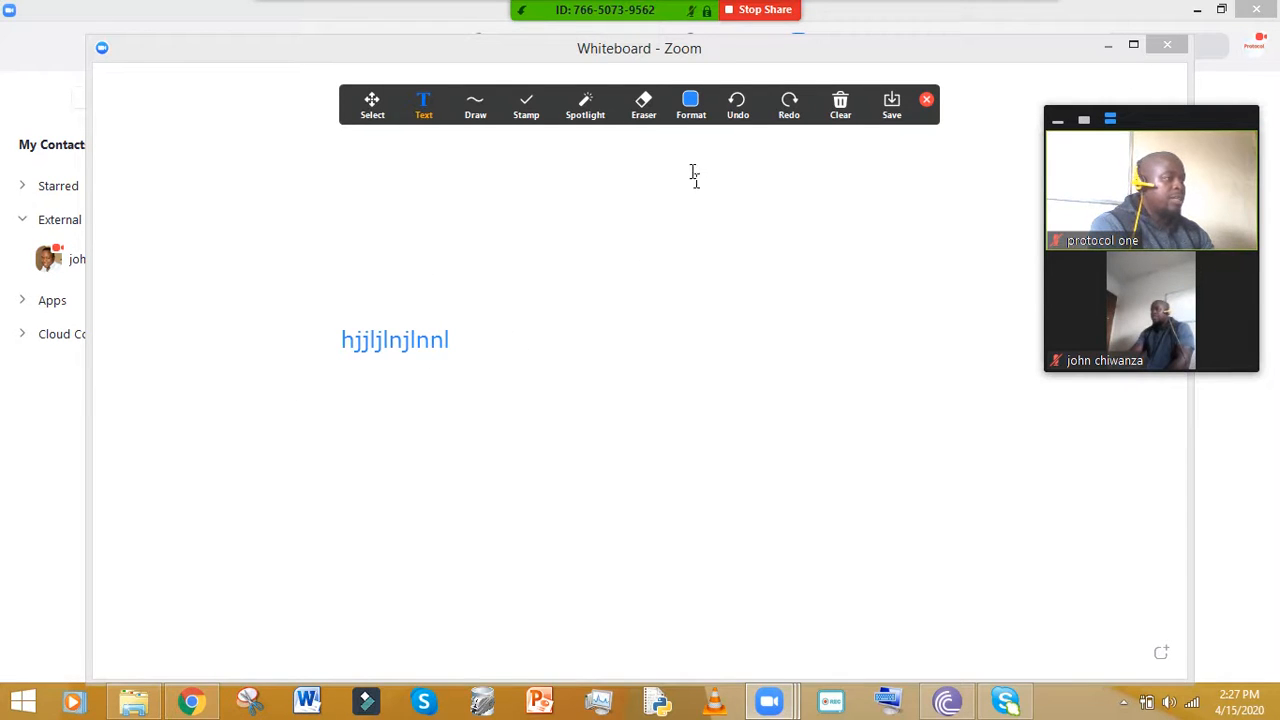
click(643, 107)
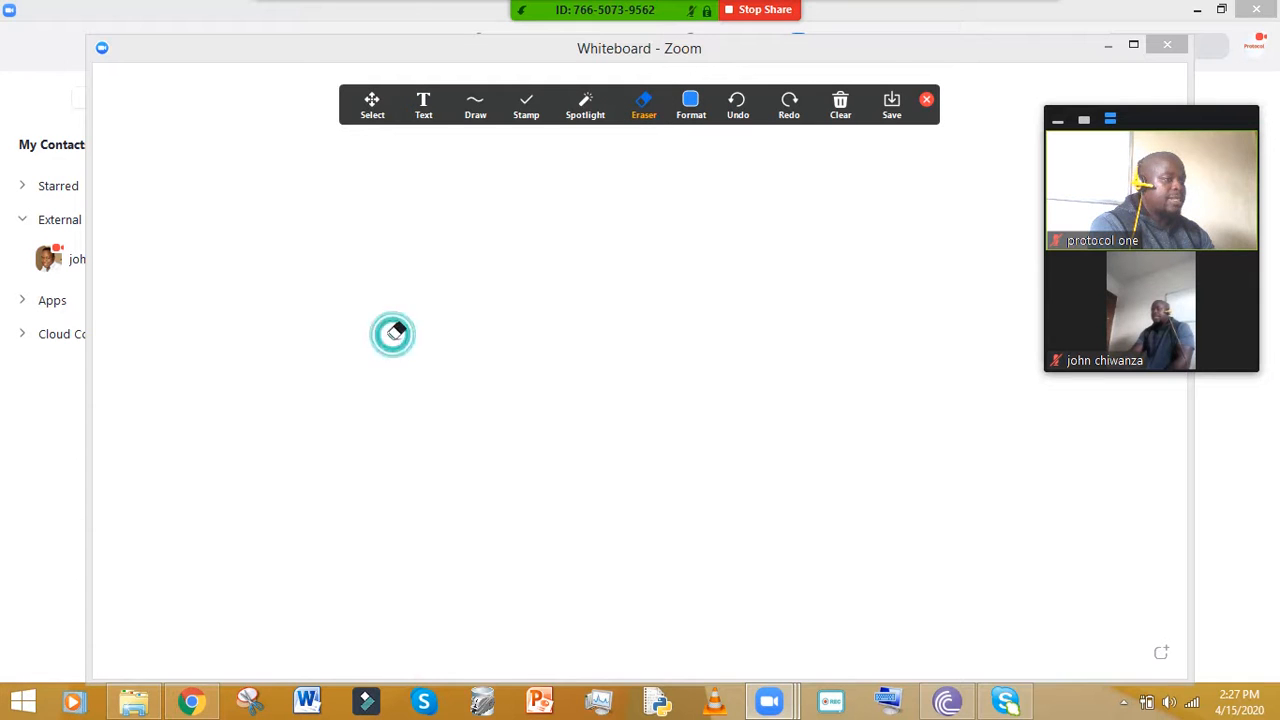
Step: Draw a freehand pink zigzag line on the whiteboard and handwrite the equation 1+1=2 below it
click(473, 110)
click(471, 150)
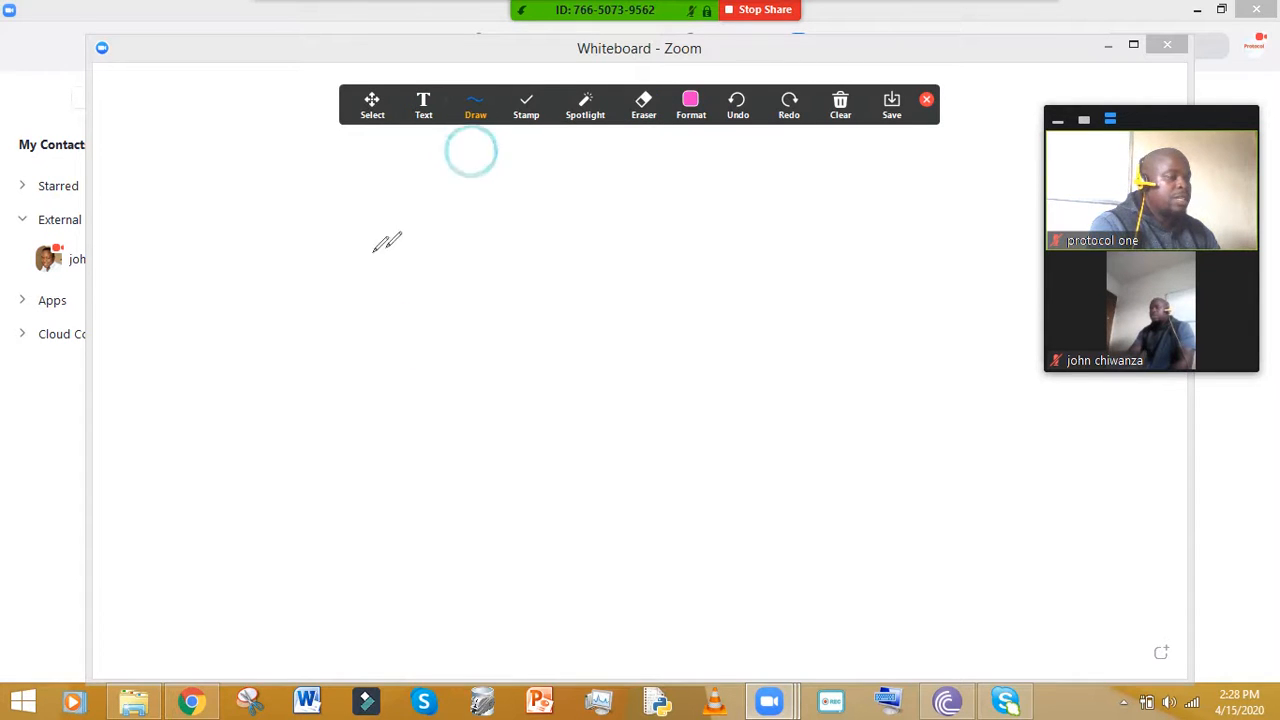
drag(271, 272, 455, 293)
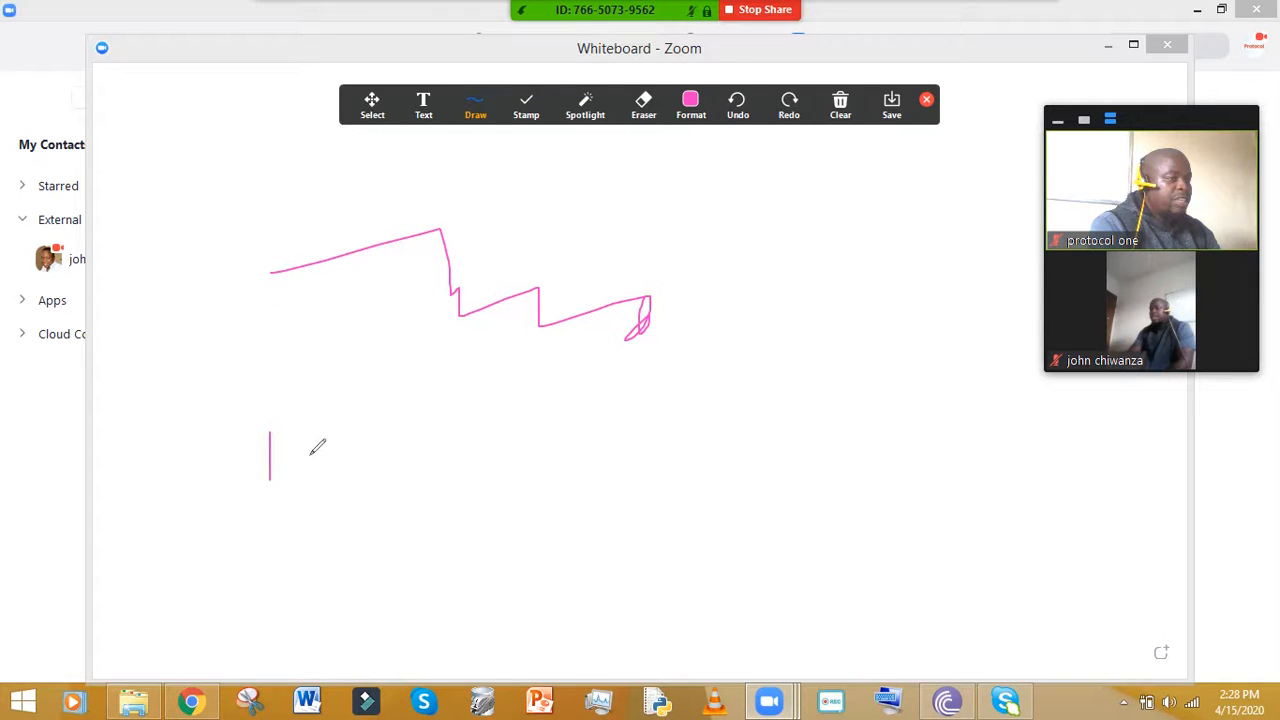
drag(317, 433, 316, 468)
drag(391, 478, 416, 474)
mouse_move(449, 408)
mouse_down()
mouse_move(480, 452)
mouse_move(519, 457)
mouse_up()
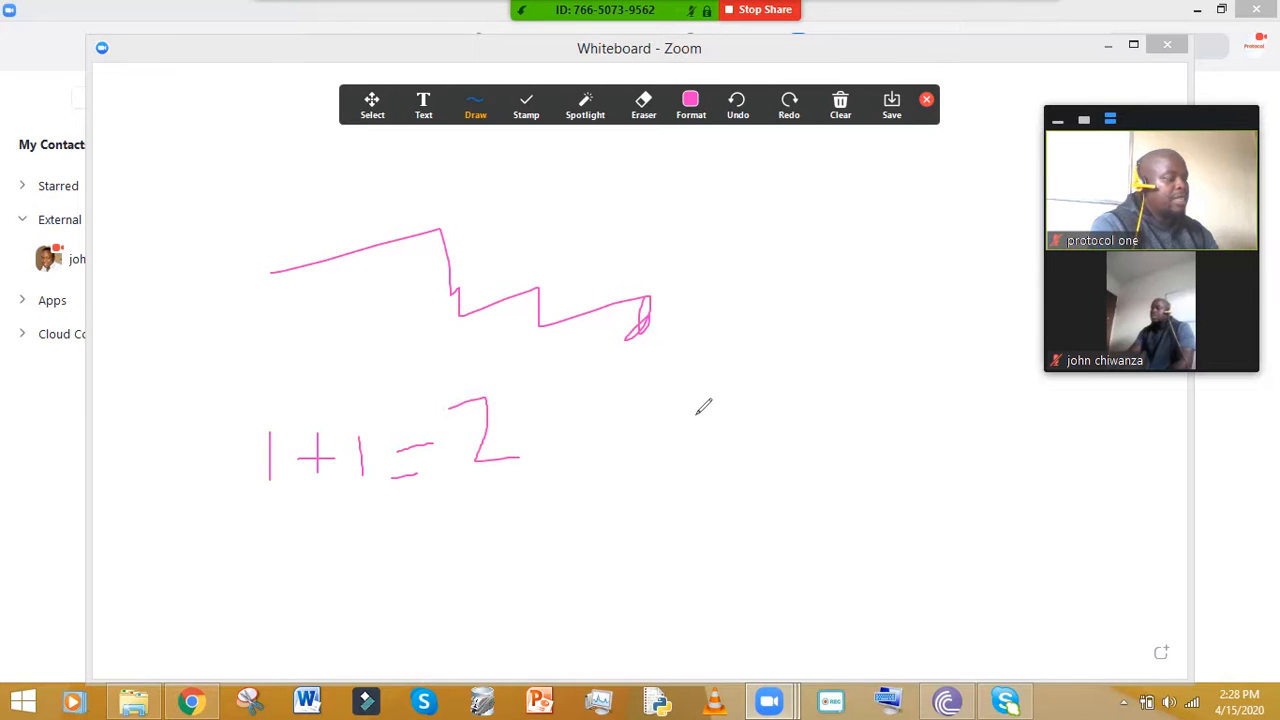
Step: Draw a freehand pink circle beside the equation and add eyes, a nose and a mouth inside it in dark blue
mouse_move(737, 366)
mouse_down()
mouse_move(676, 448)
mouse_move(772, 470)
mouse_up()
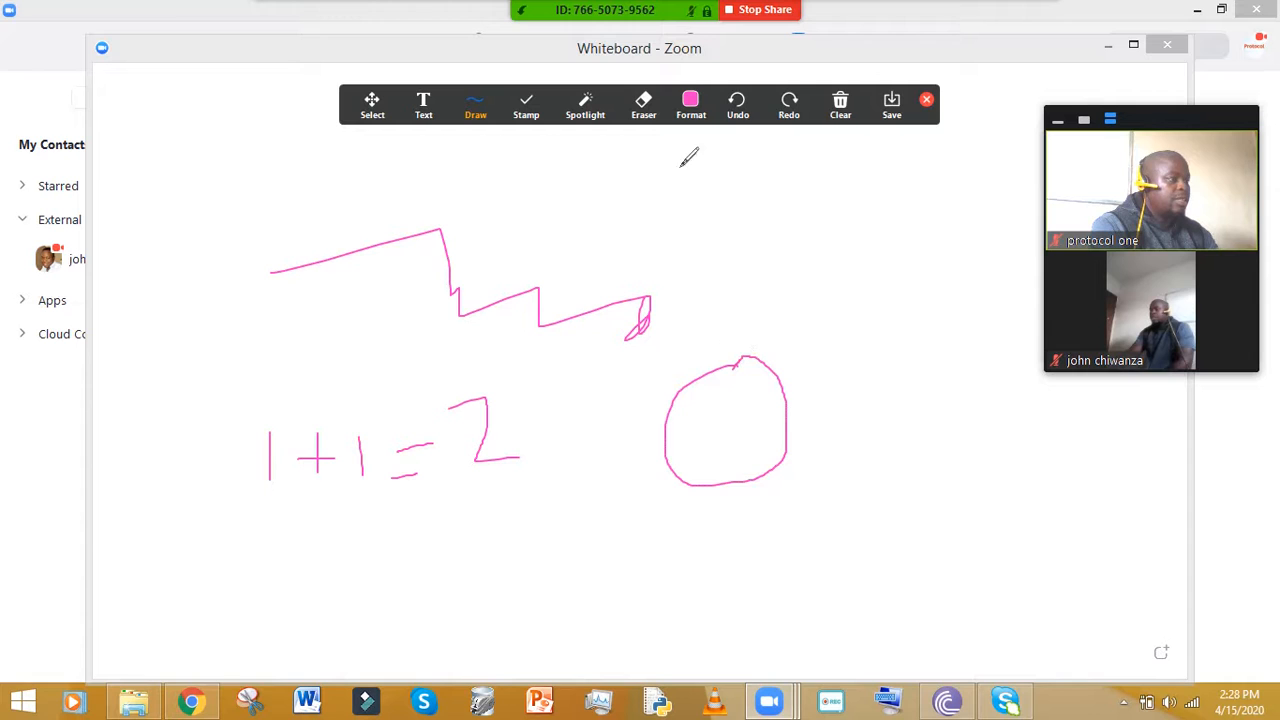
click(688, 112)
click(701, 115)
click(688, 112)
click(688, 113)
click(679, 117)
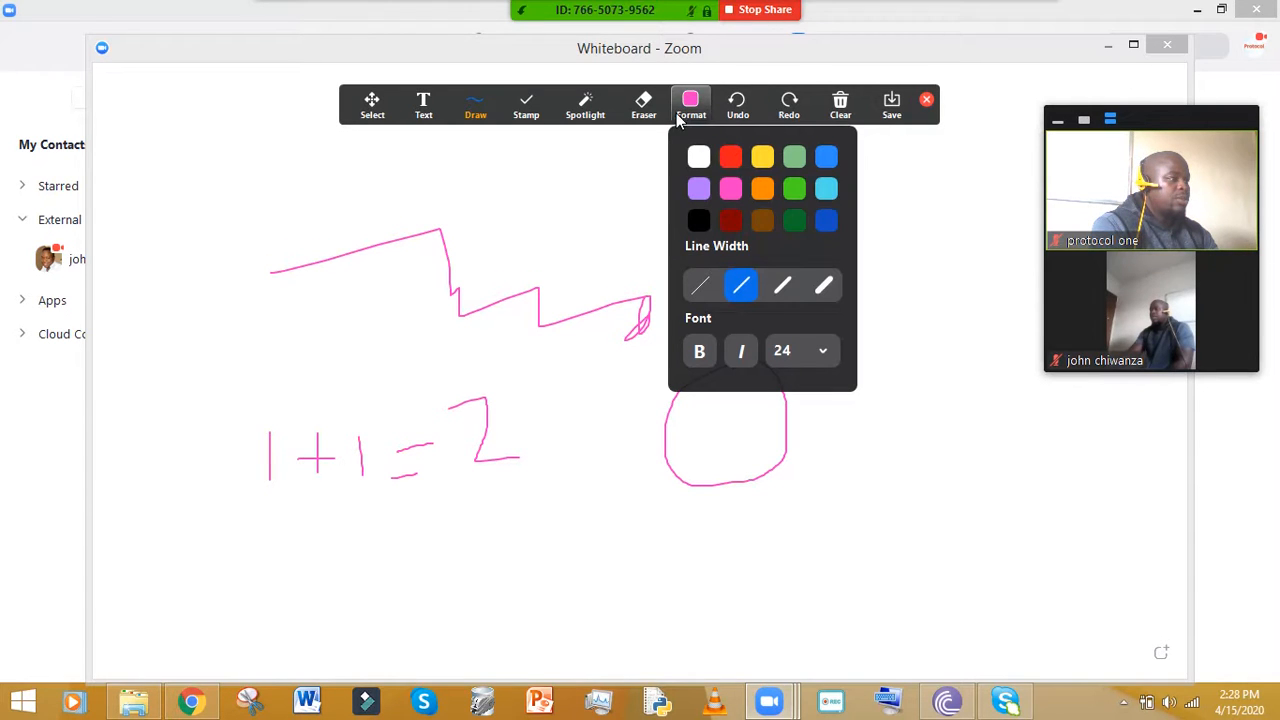
click(825, 222)
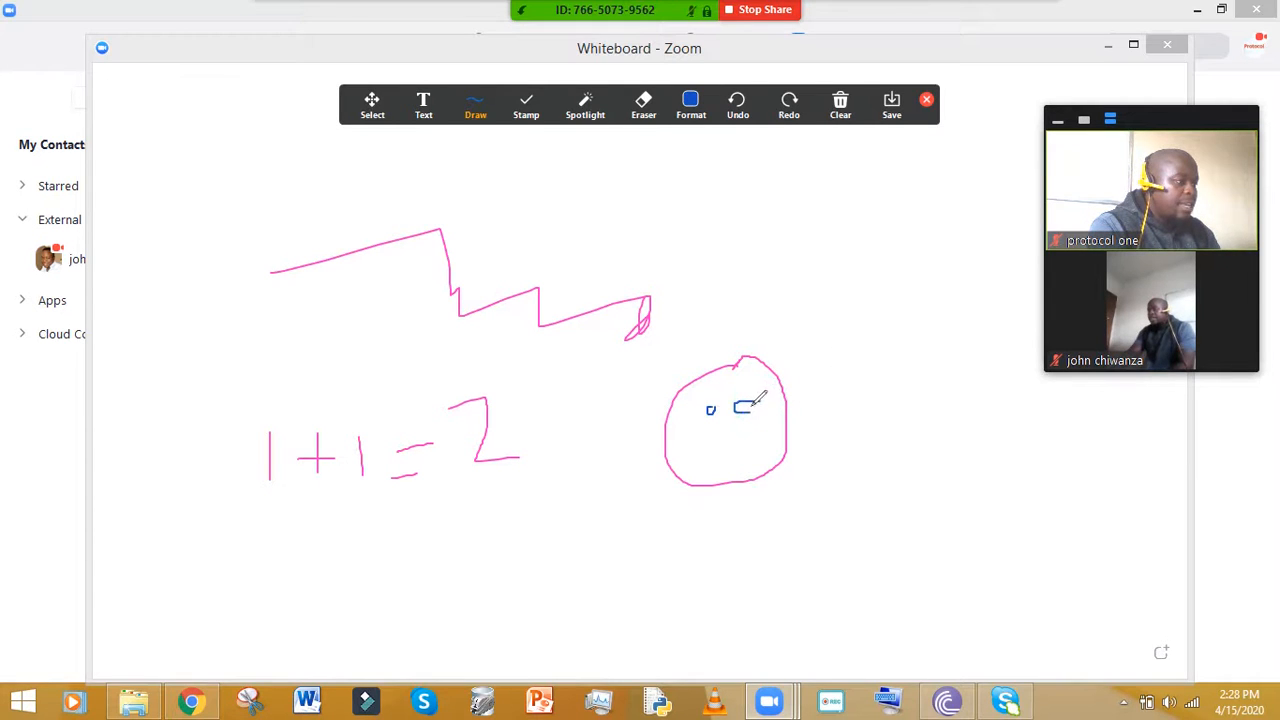
click(721, 417)
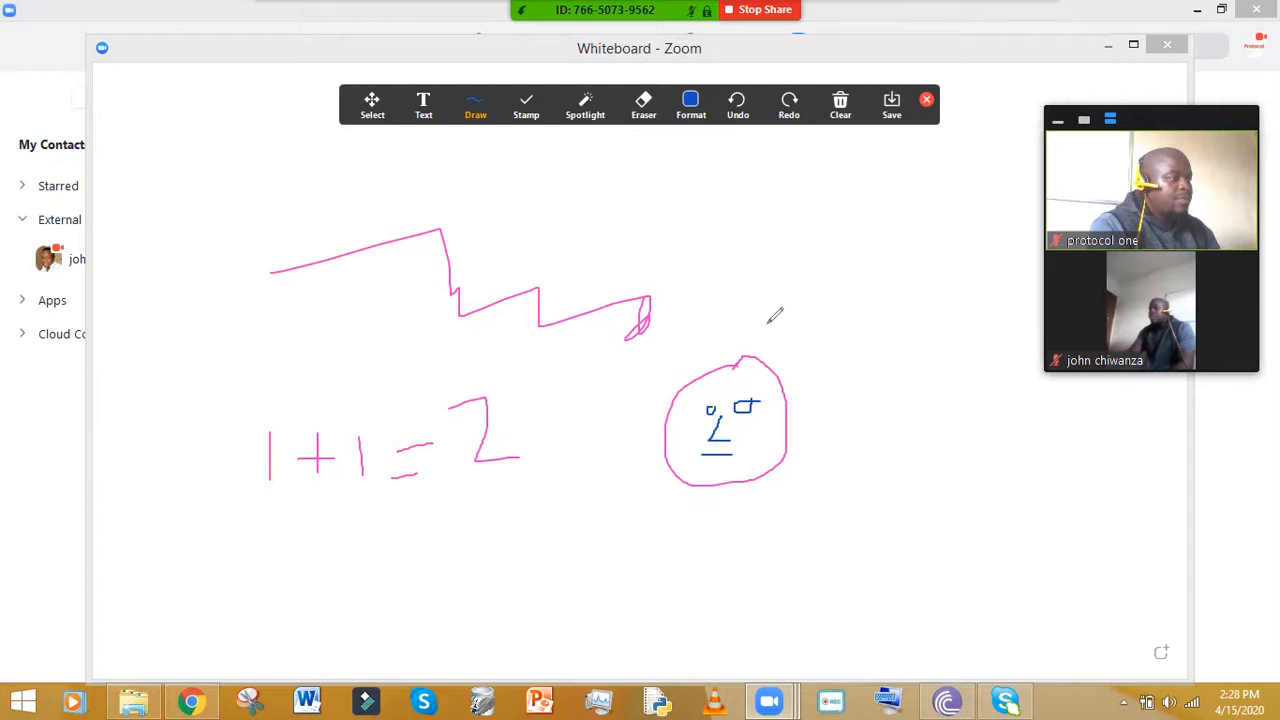
Step: Draw dark red ears on both sides of the face and two vertical highlighter strokes beneath it
click(680, 98)
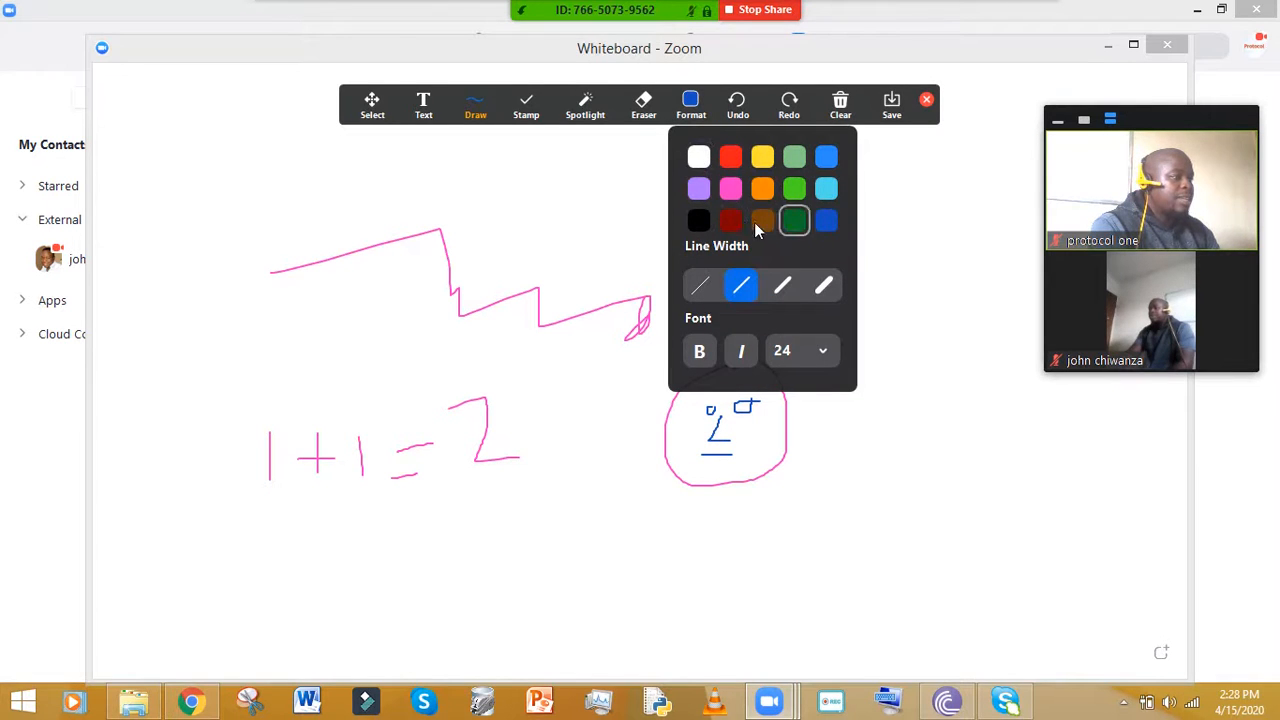
click(736, 224)
drag(784, 383, 808, 372)
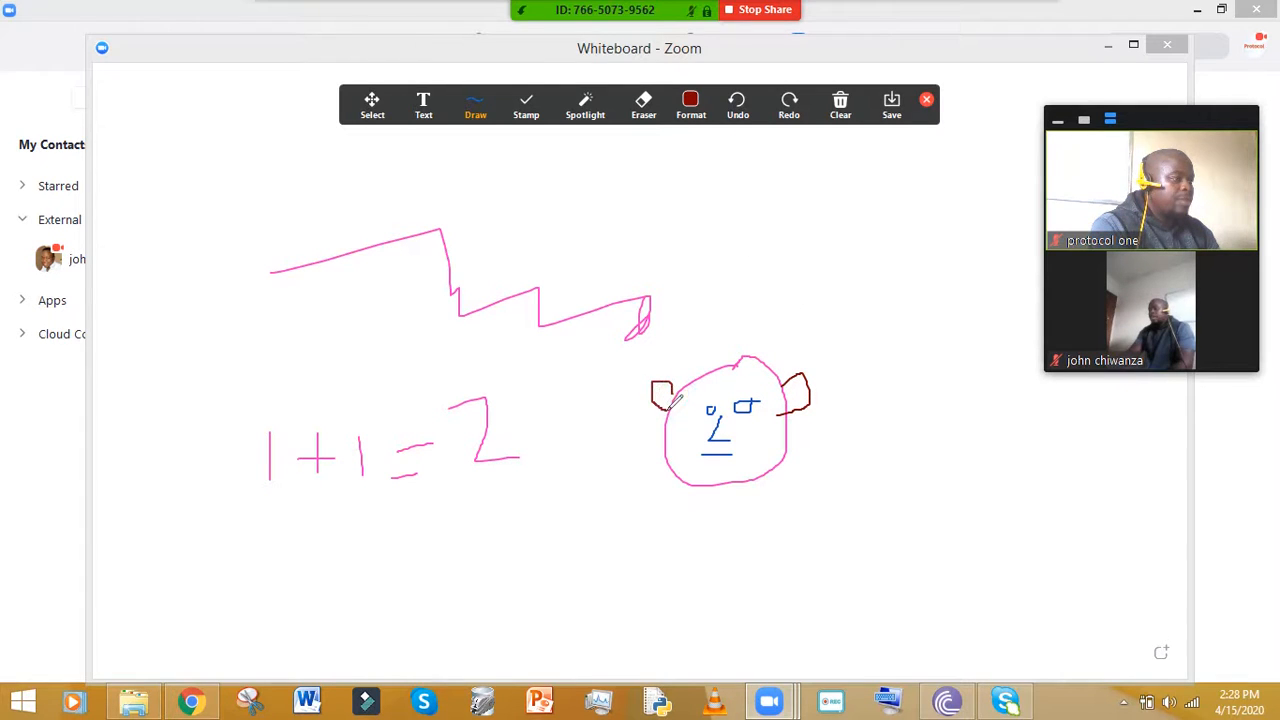
mouse_move(475, 110)
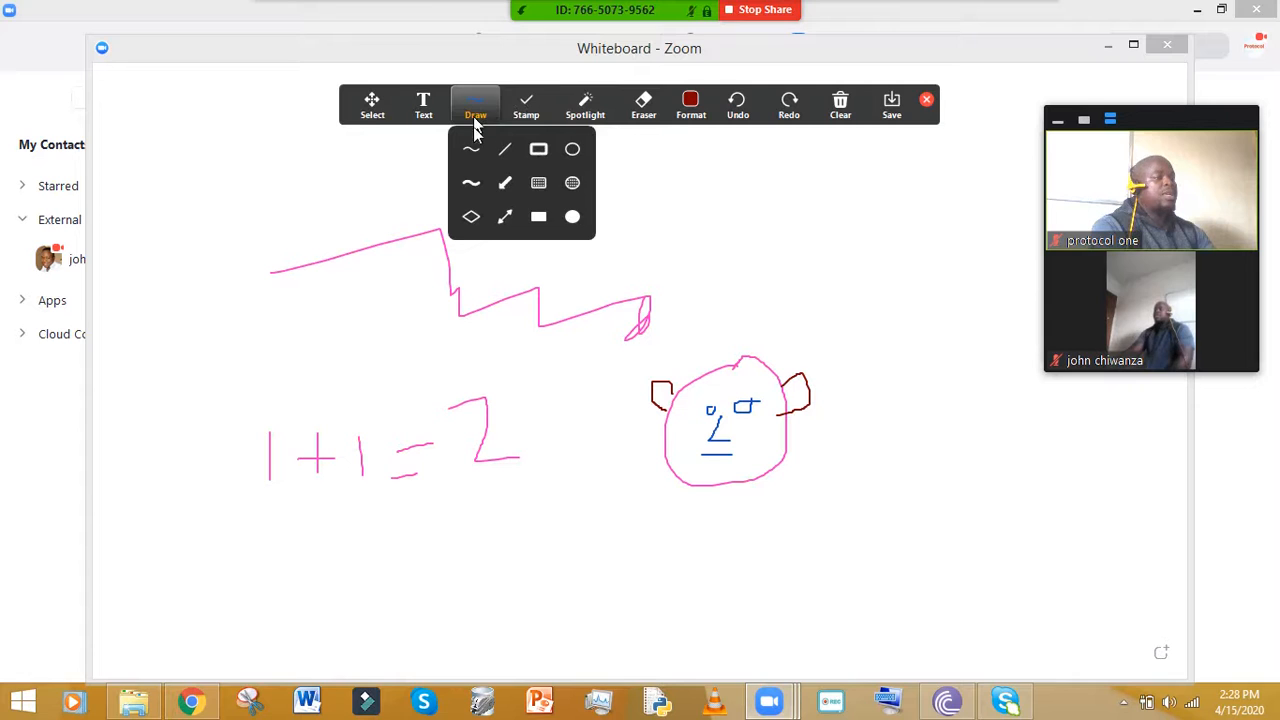
click(473, 181)
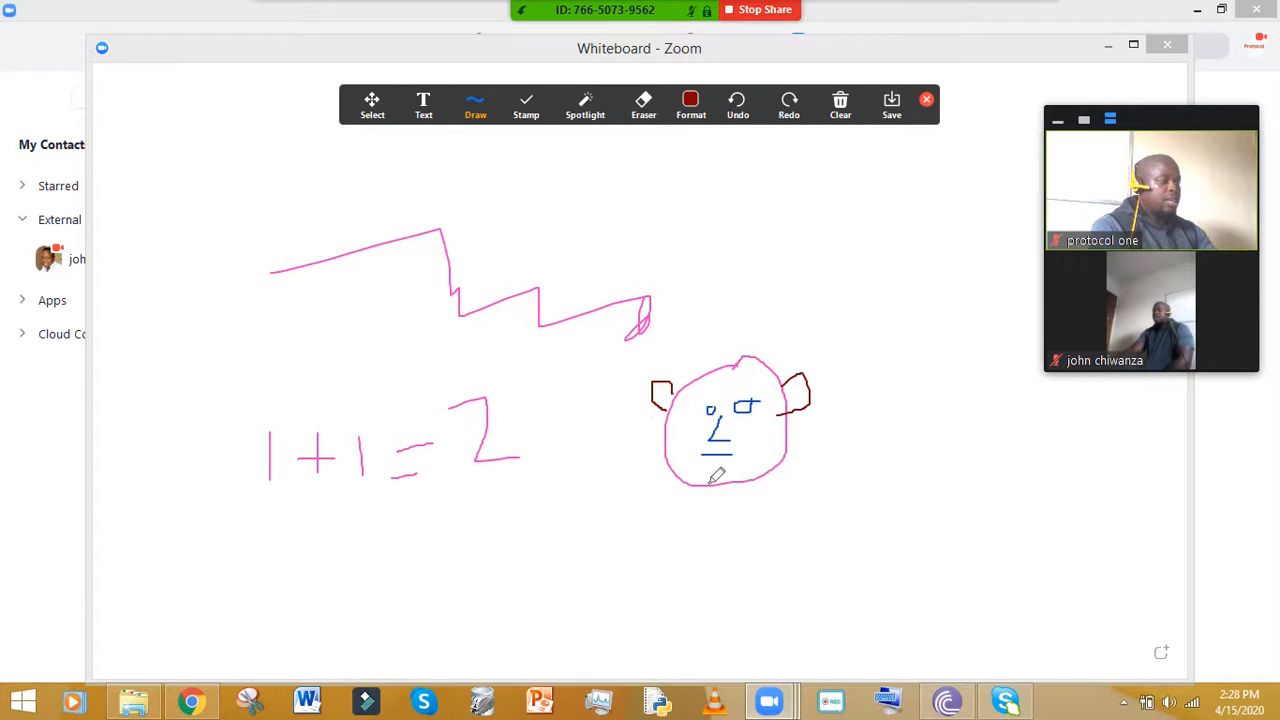
mouse_move(709, 484)
mouse_down()
mouse_move(709, 522)
mouse_move(739, 518)
mouse_up()
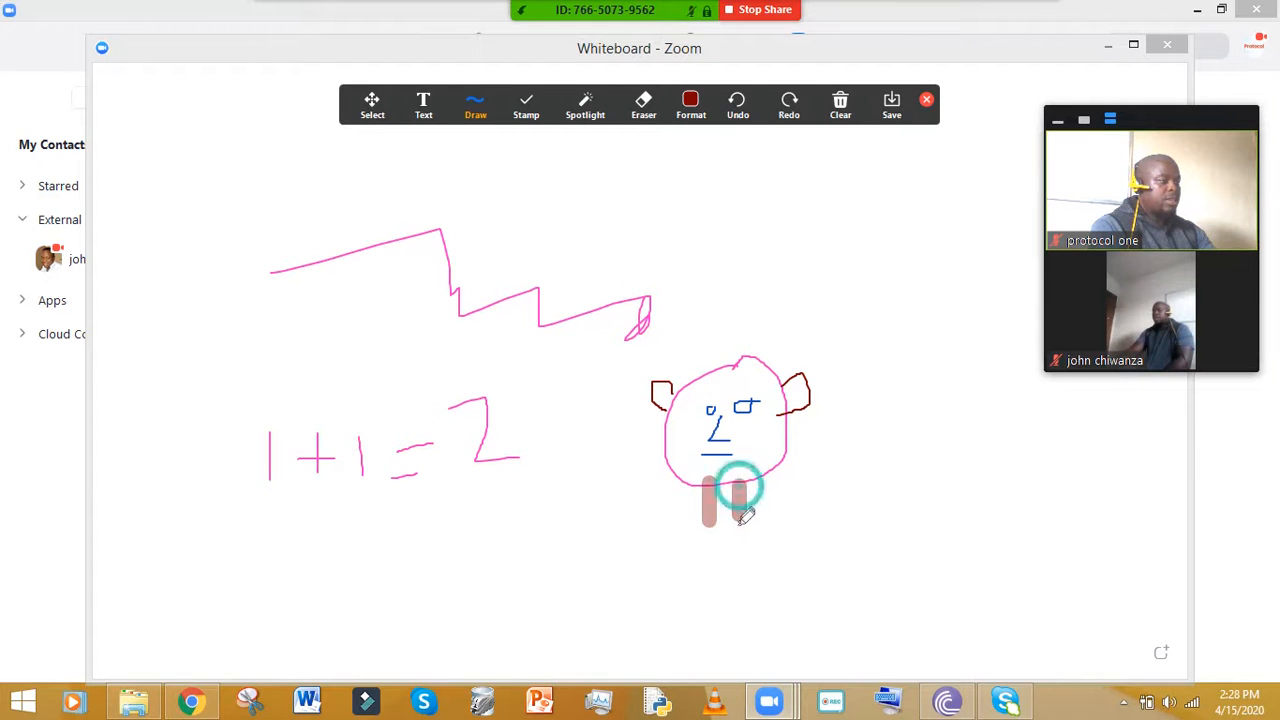
Step: Add an orange highlighter line under the figure and an orange zigzag highlighter stroke above its head
mouse_move(690, 113)
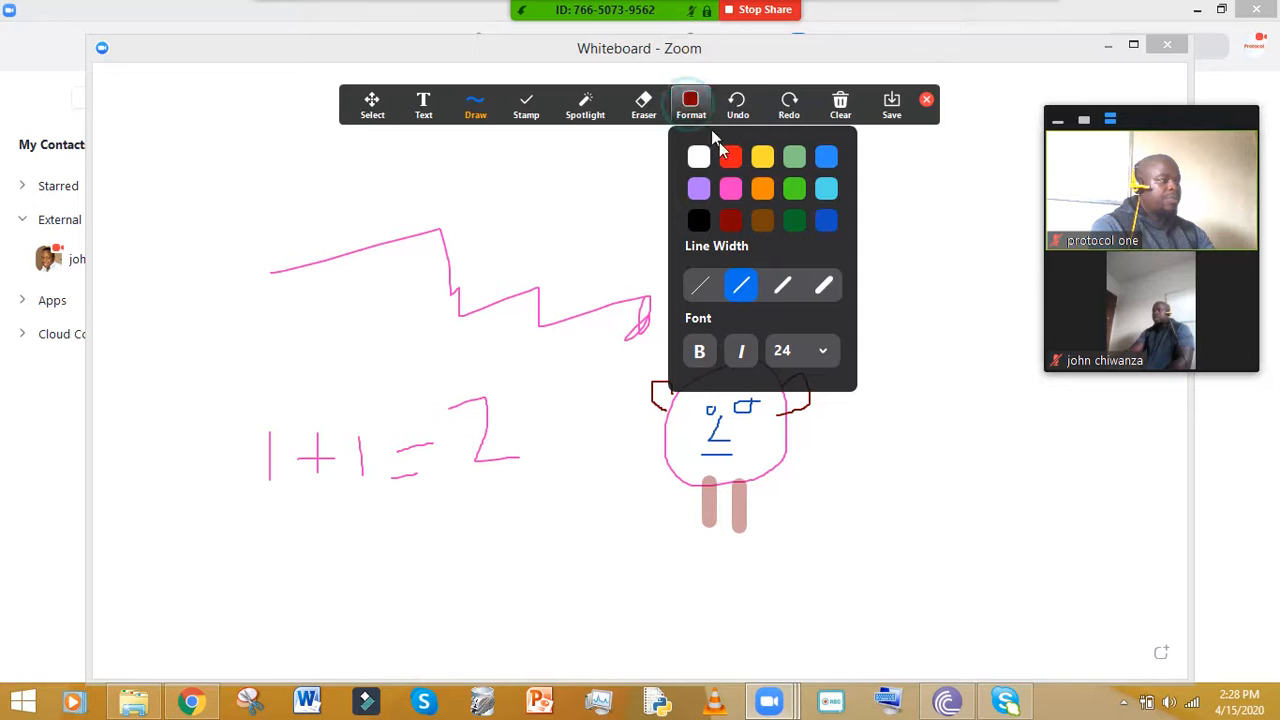
click(762, 188)
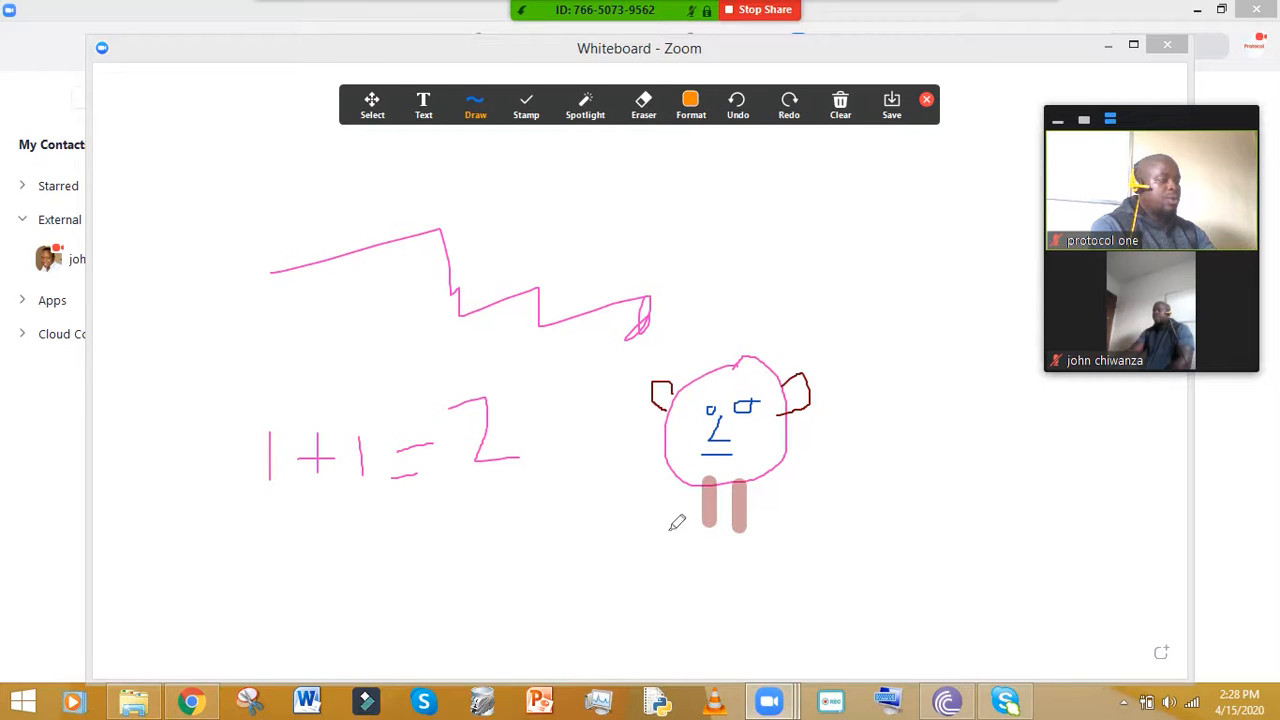
drag(660, 532, 767, 533)
mouse_move(820, 316)
mouse_down()
mouse_move(572, 362)
mouse_move(634, 277)
mouse_move(752, 287)
mouse_up()
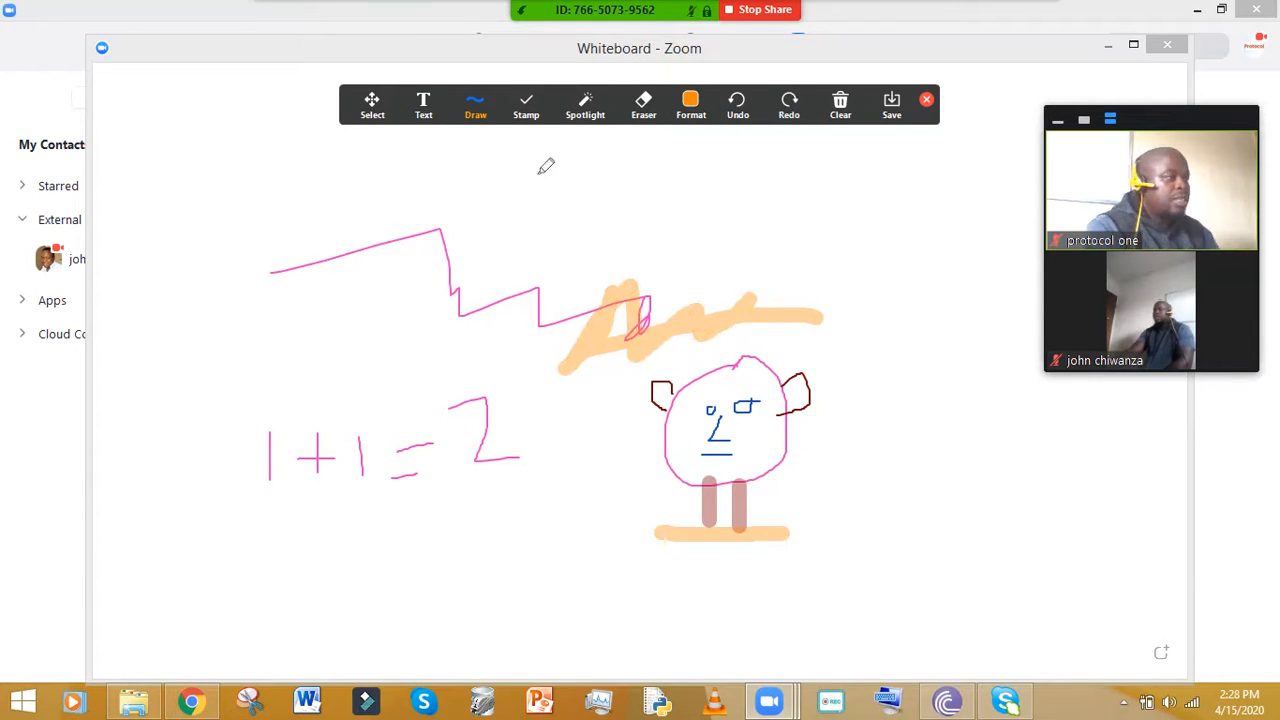
Step: Draw an orange rectangle outline above the face and a yellow one over the peak of the pink zigzag
mouse_move(493, 118)
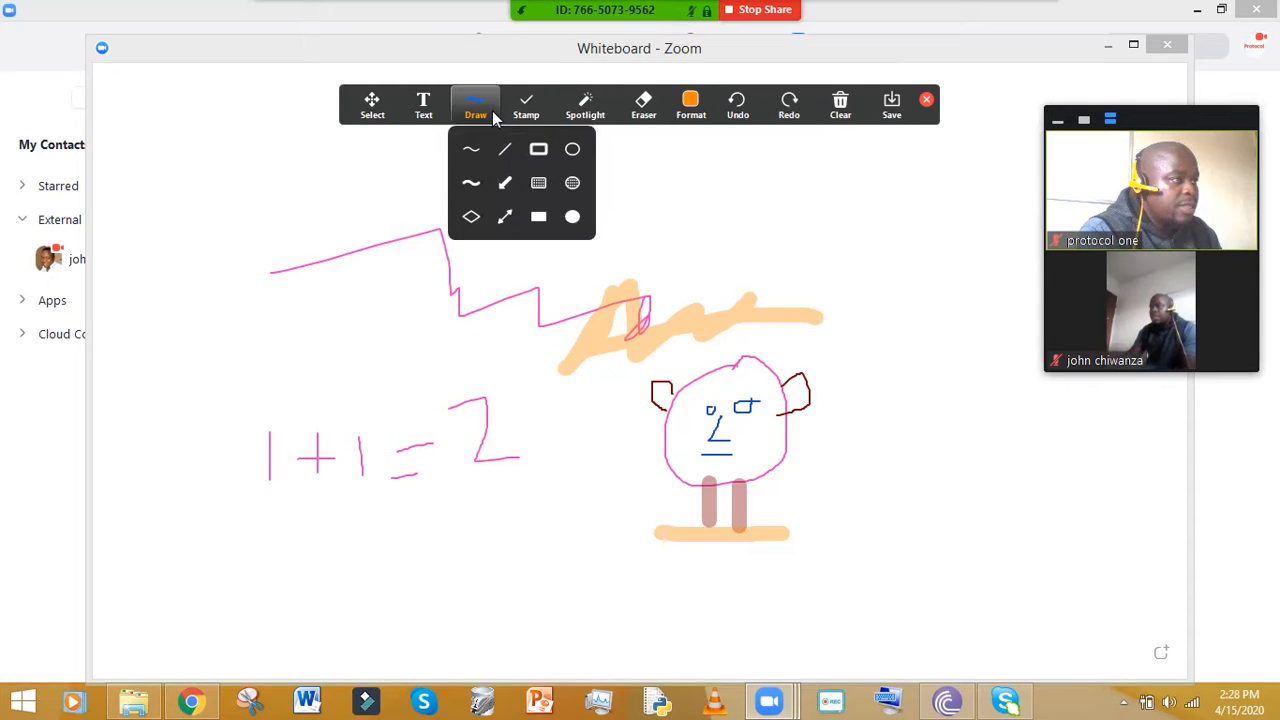
click(541, 160)
drag(680, 166, 800, 251)
mouse_move(697, 119)
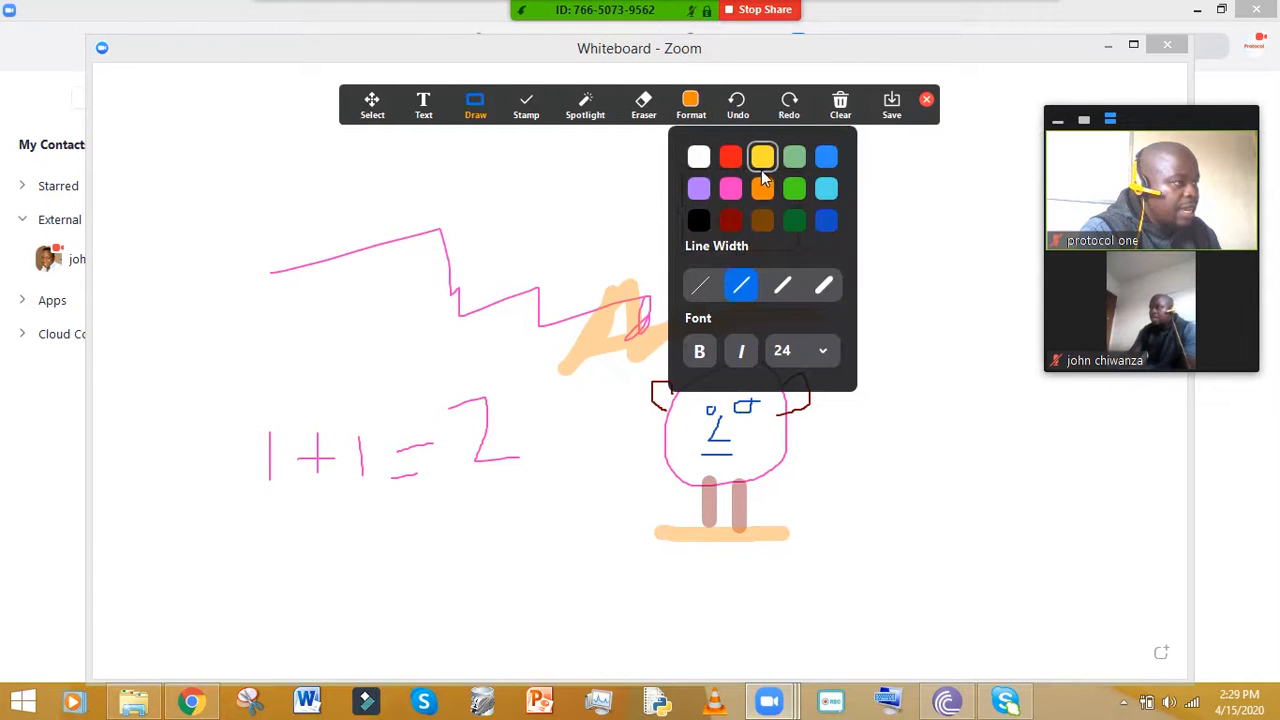
drag(487, 238, 497, 268)
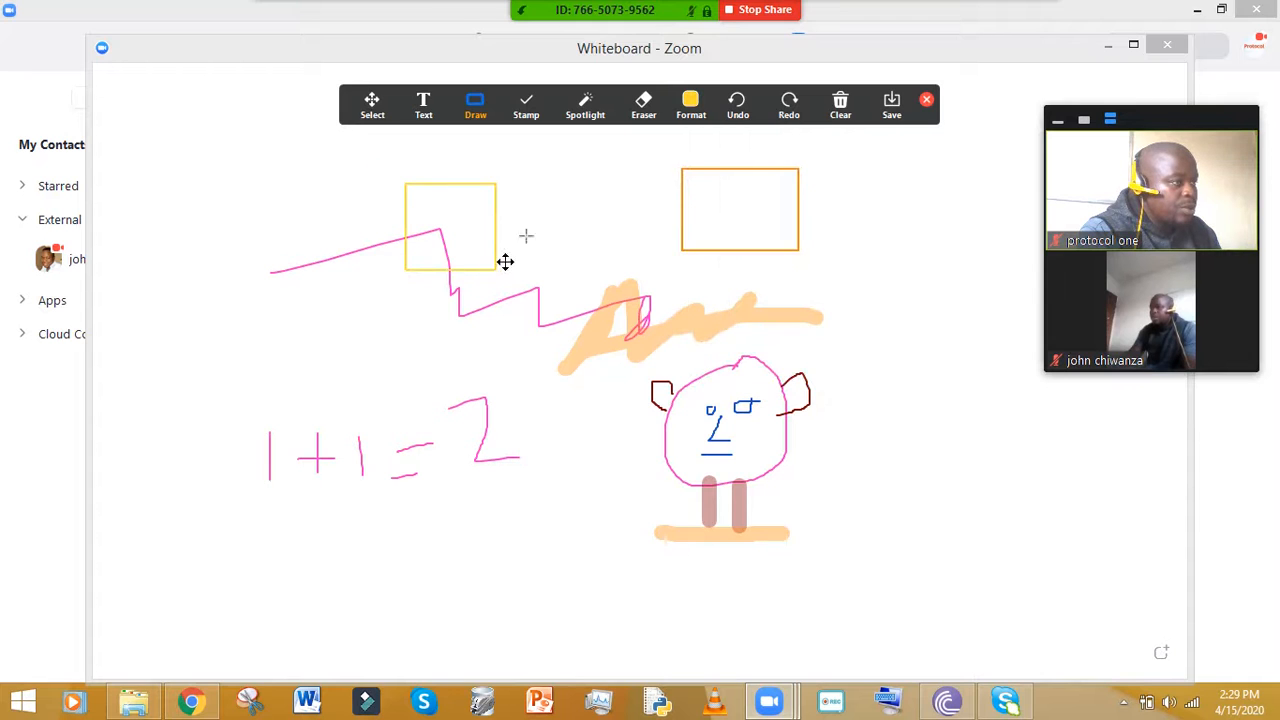
Step: Draw a black rectangle outline between the pink zigzag and the equation
click(691, 108)
click(698, 219)
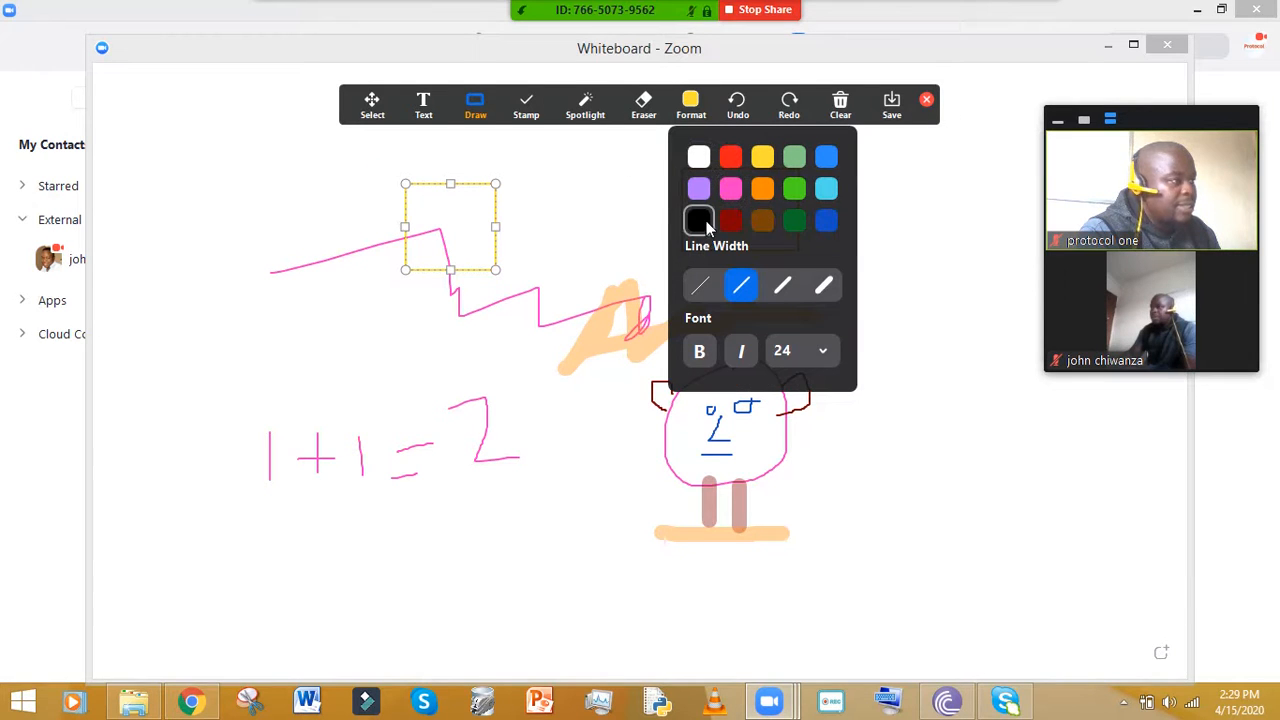
click(316, 308)
drag(421, 396, 428, 395)
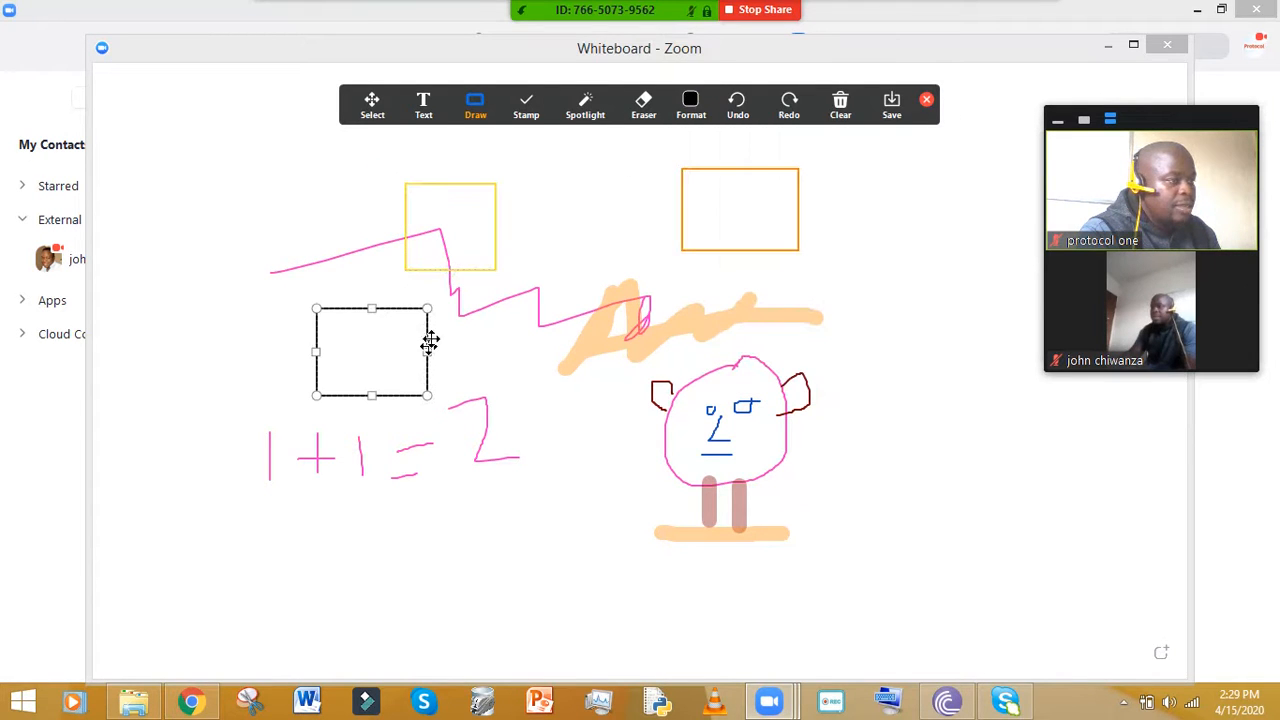
click(536, 232)
Step: Draw a filled black ellipse between the equation and the face, and an outlined black ellipse around the 1+1
click(476, 108)
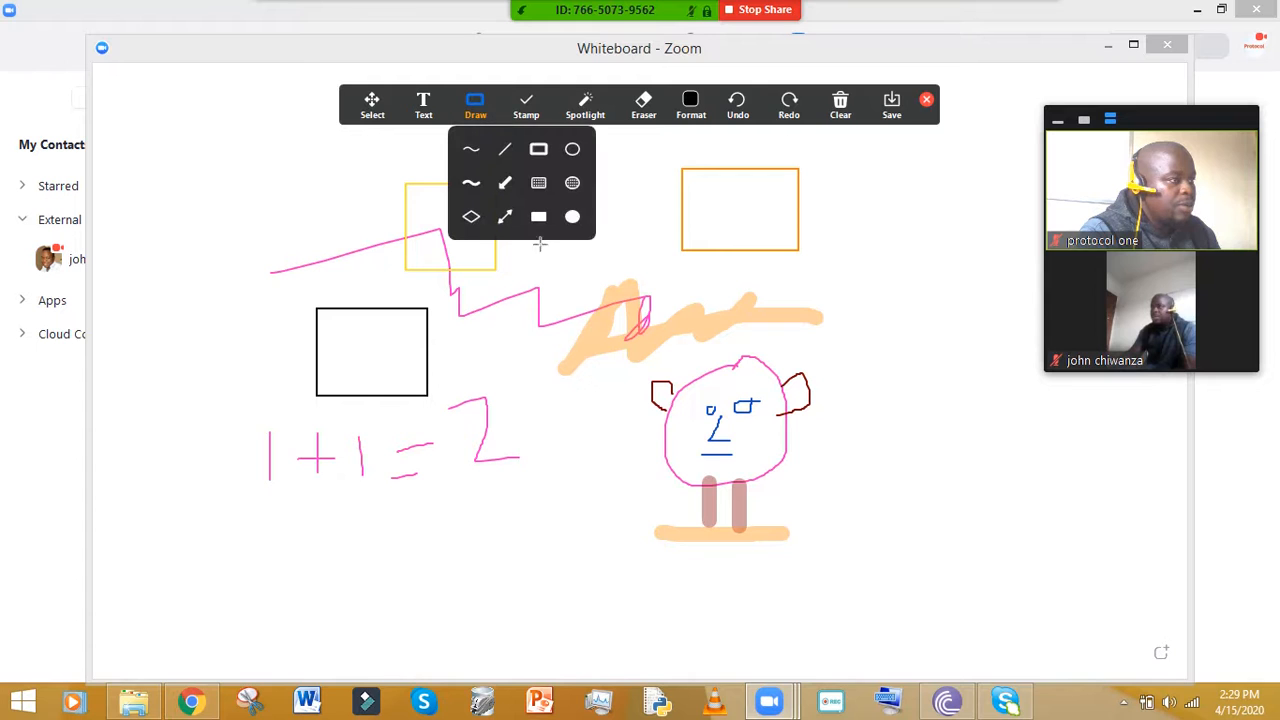
click(572, 217)
drag(521, 432, 626, 565)
click(476, 108)
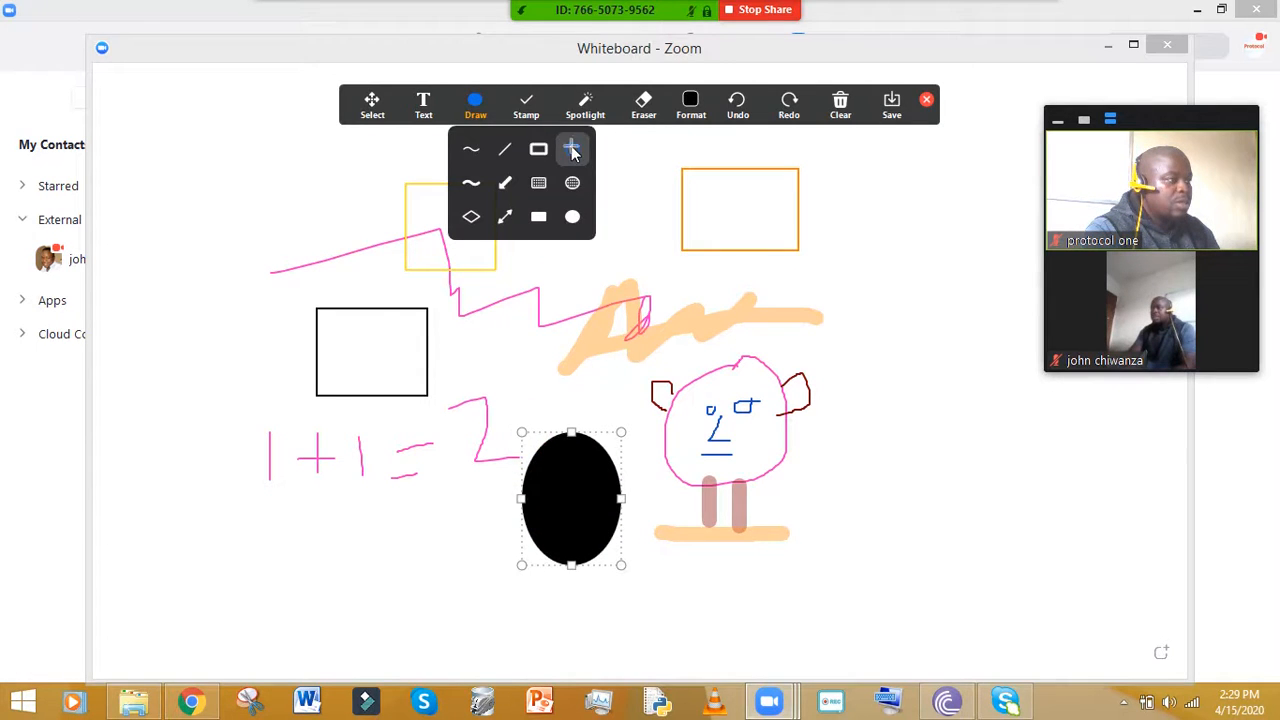
click(571, 148)
drag(266, 329, 417, 532)
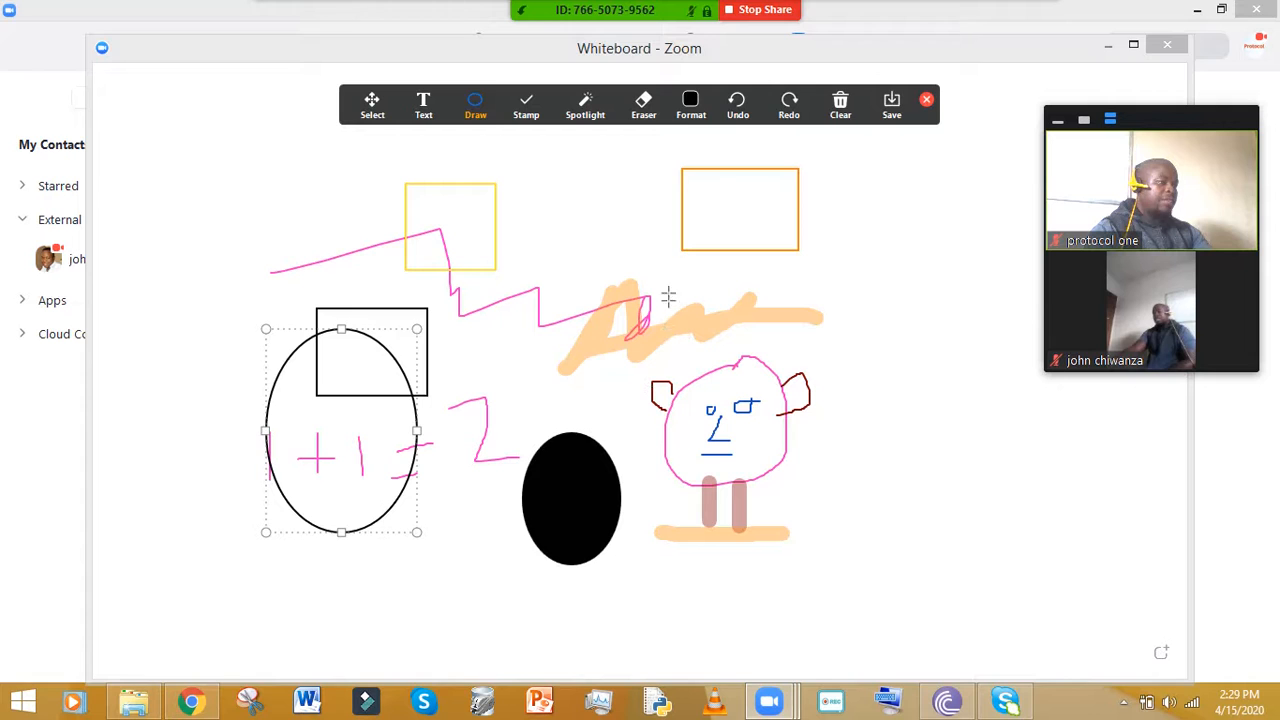
Step: Undo the outlined ellipse around the 1+1, and redo it
mouse_move(853, 110)
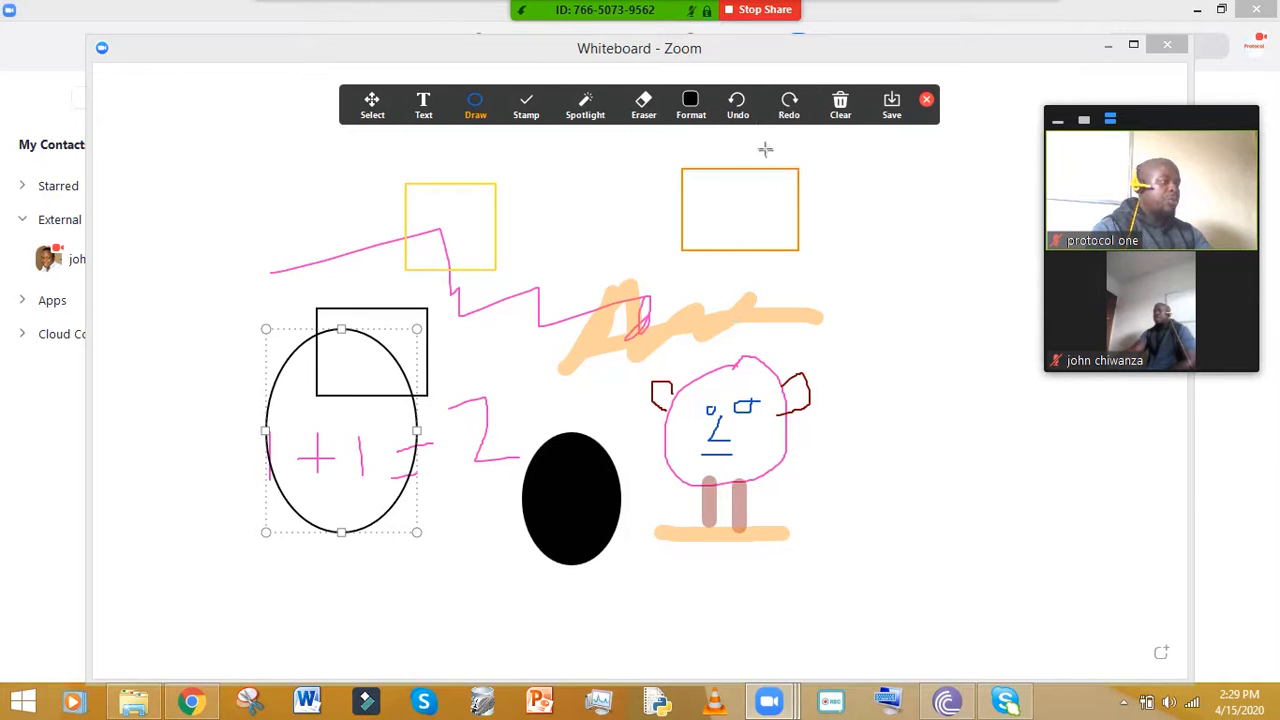
click(737, 108)
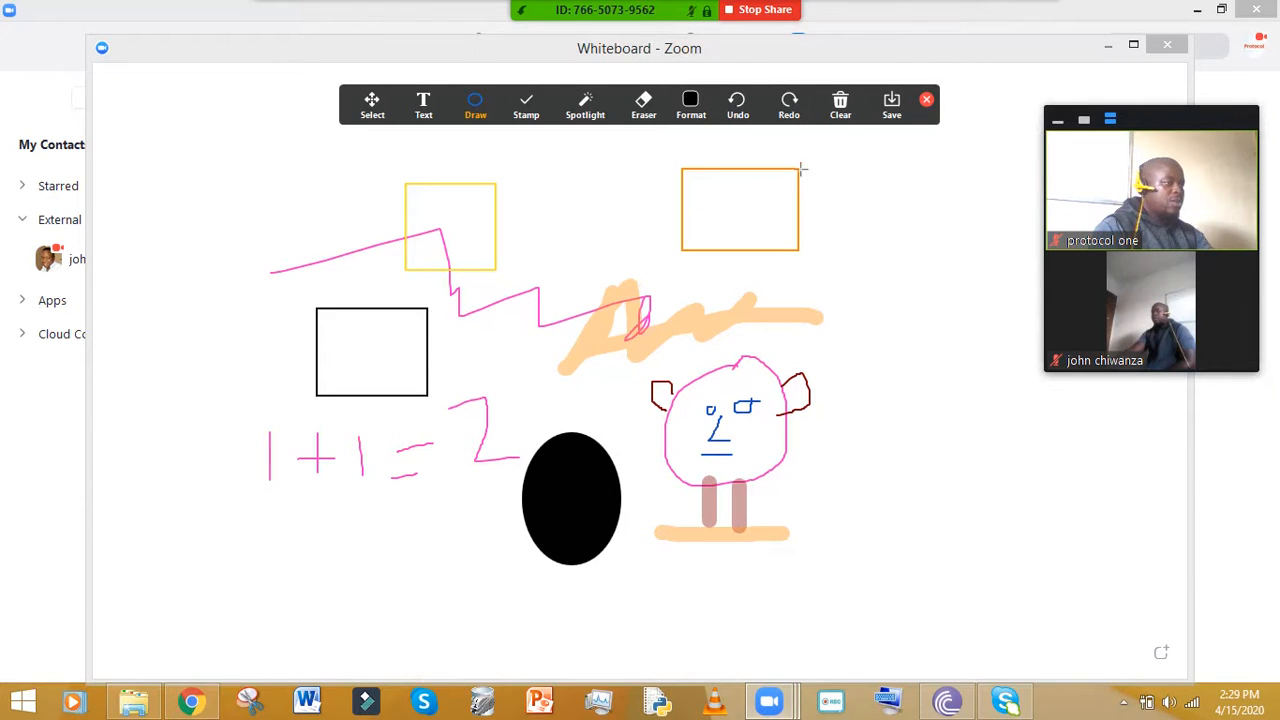
click(787, 116)
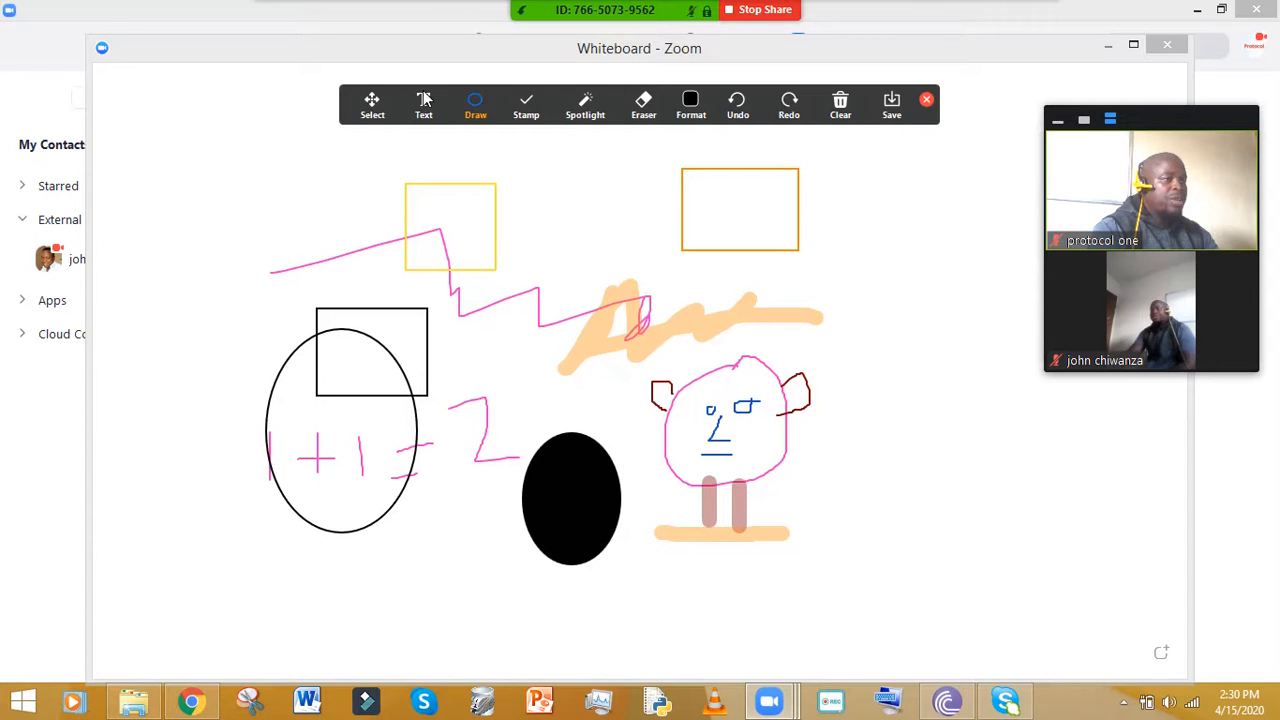
Step: Draw a black freehand square root sign and a black x in the empty area beside the figure's legs
click(478, 105)
click(472, 147)
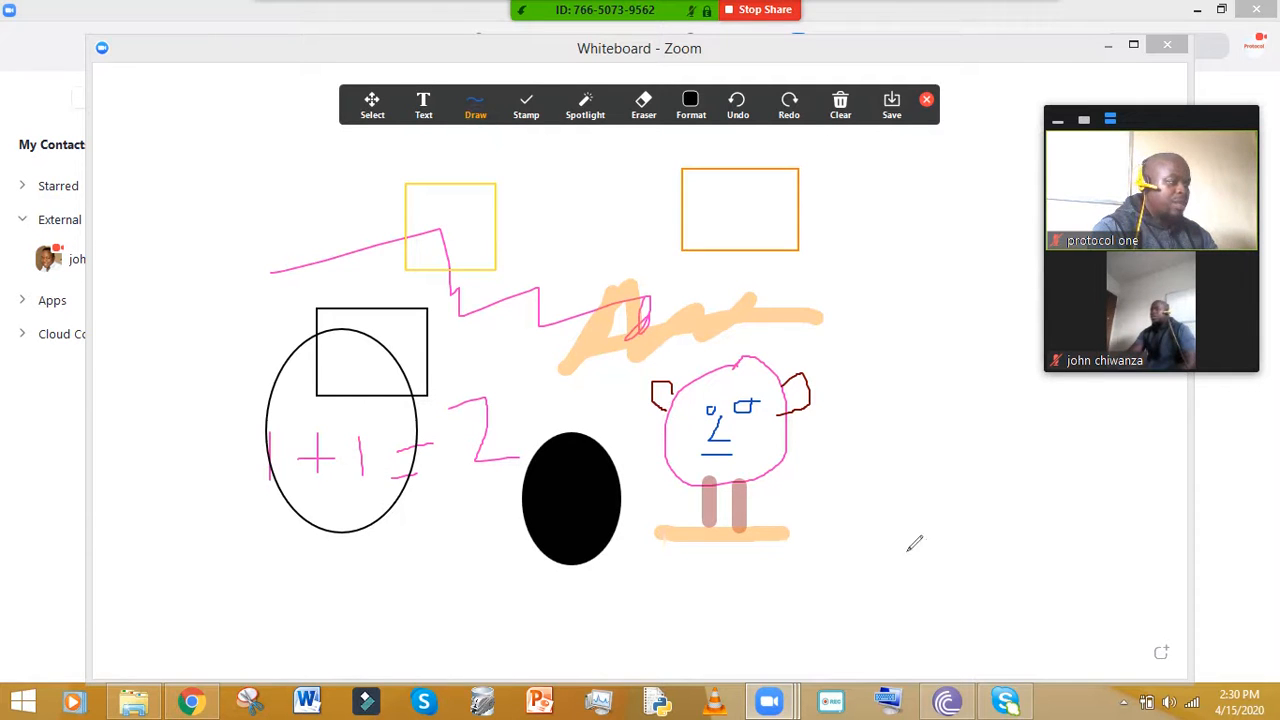
mouse_move(901, 514)
mouse_down()
mouse_move(914, 535)
mouse_move(970, 490)
mouse_up()
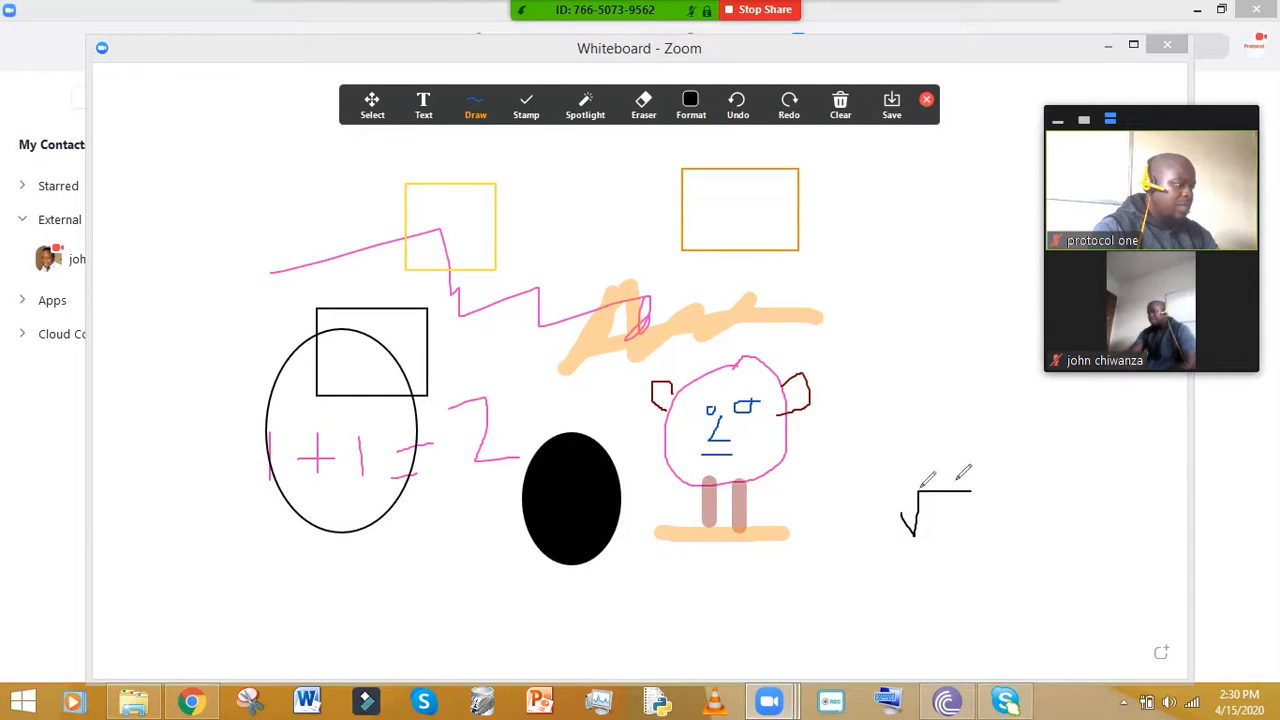
mouse_move(879, 576)
mouse_down()
mouse_move(842, 602)
mouse_move(867, 604)
mouse_up()
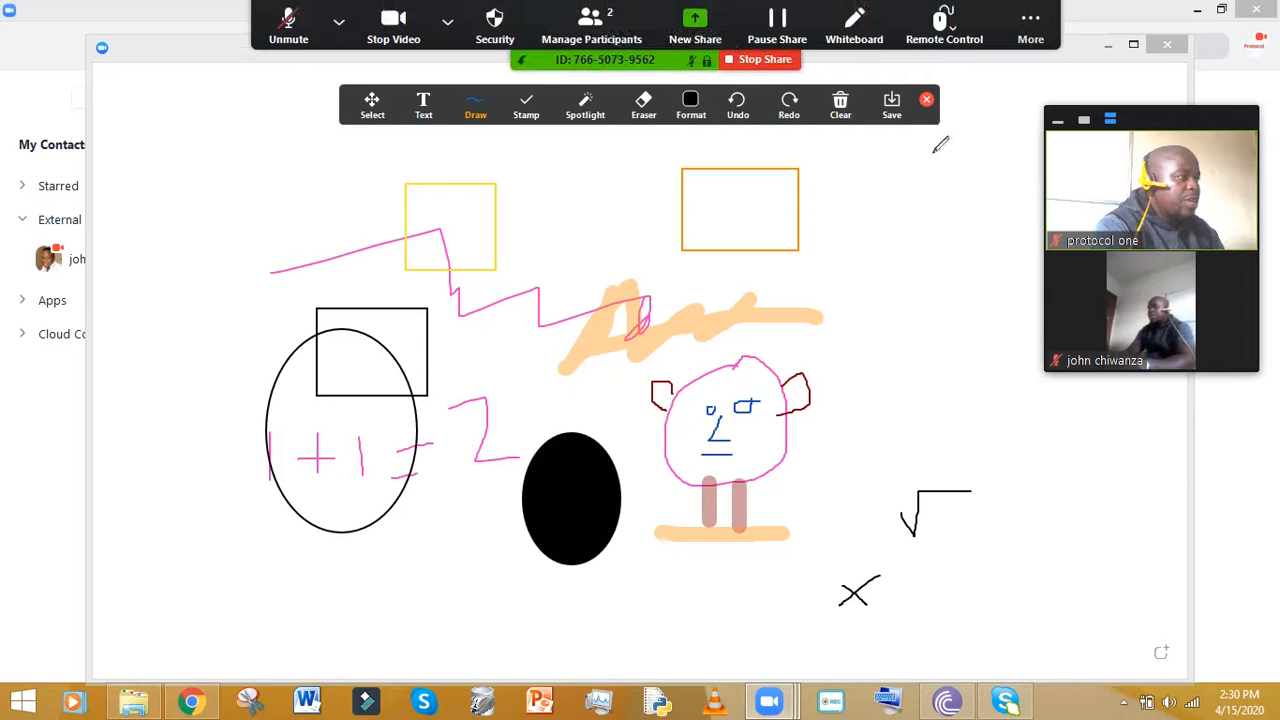
Step: Clear all drawings from the whiteboard and stop sharing it
click(842, 112)
click(870, 150)
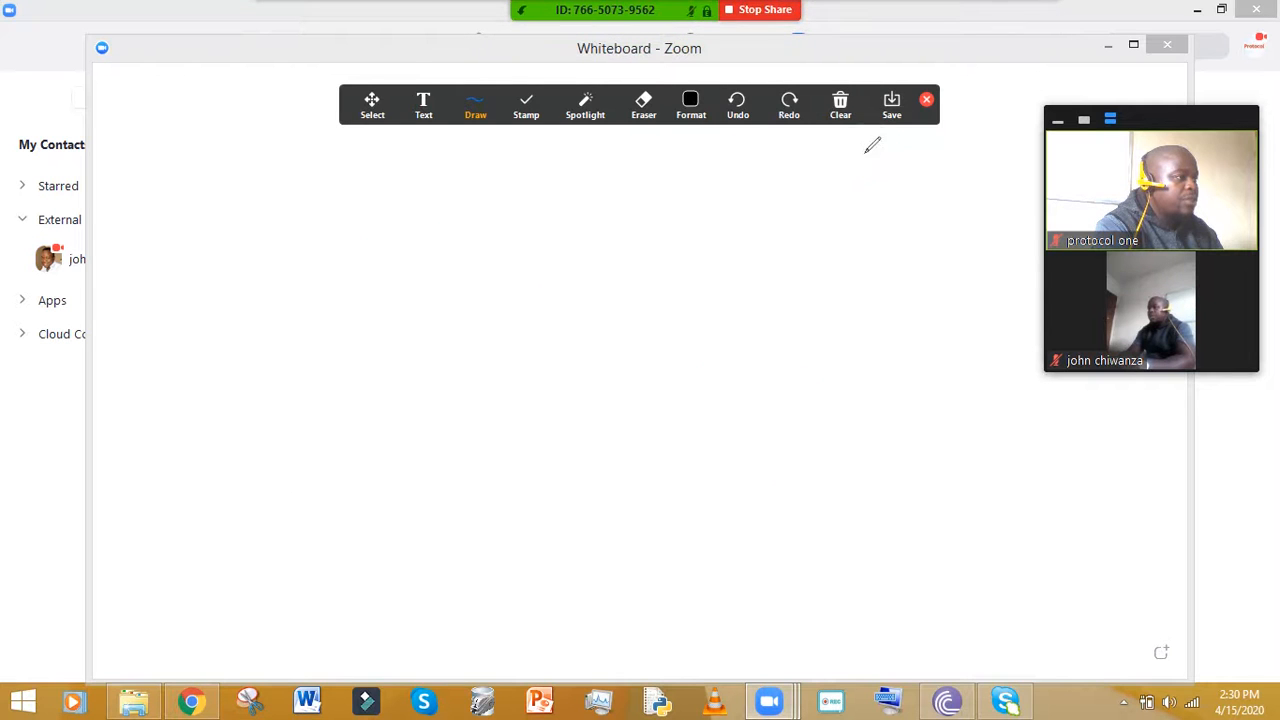
click(758, 11)
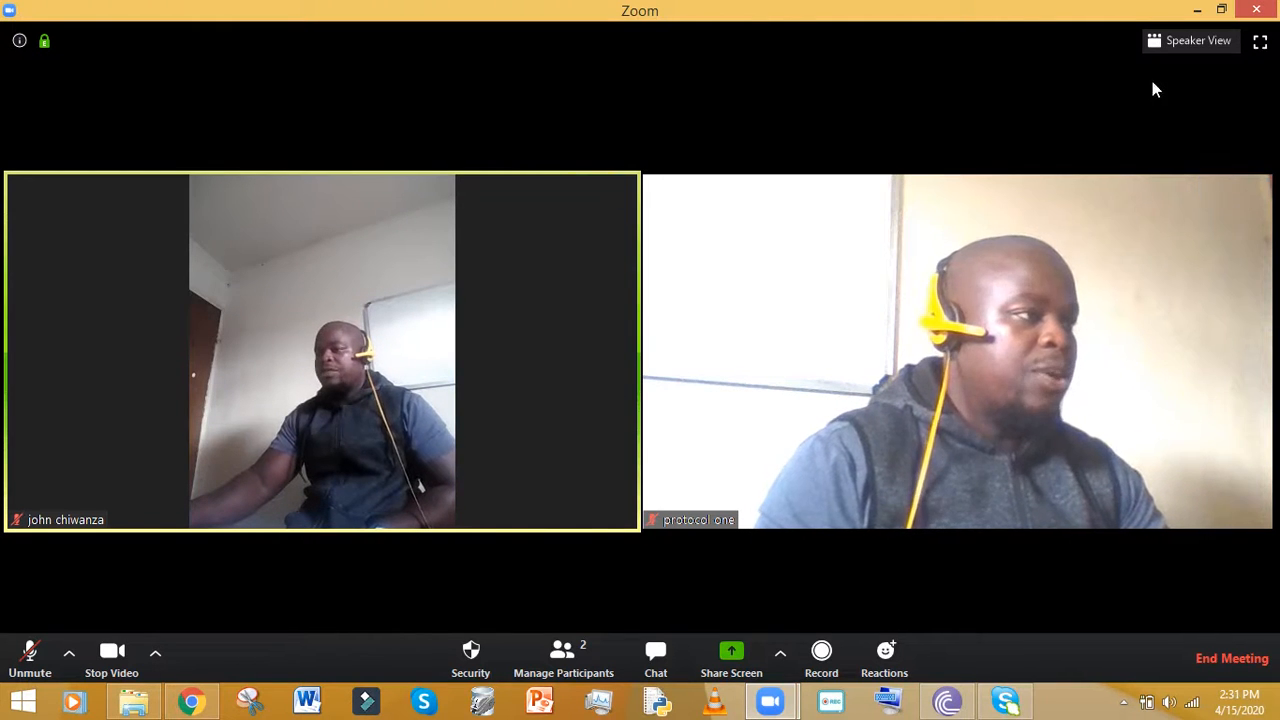
Step: Switch the meeting to Speaker View to look at the participant layout, and return to Gallery View
click(1188, 40)
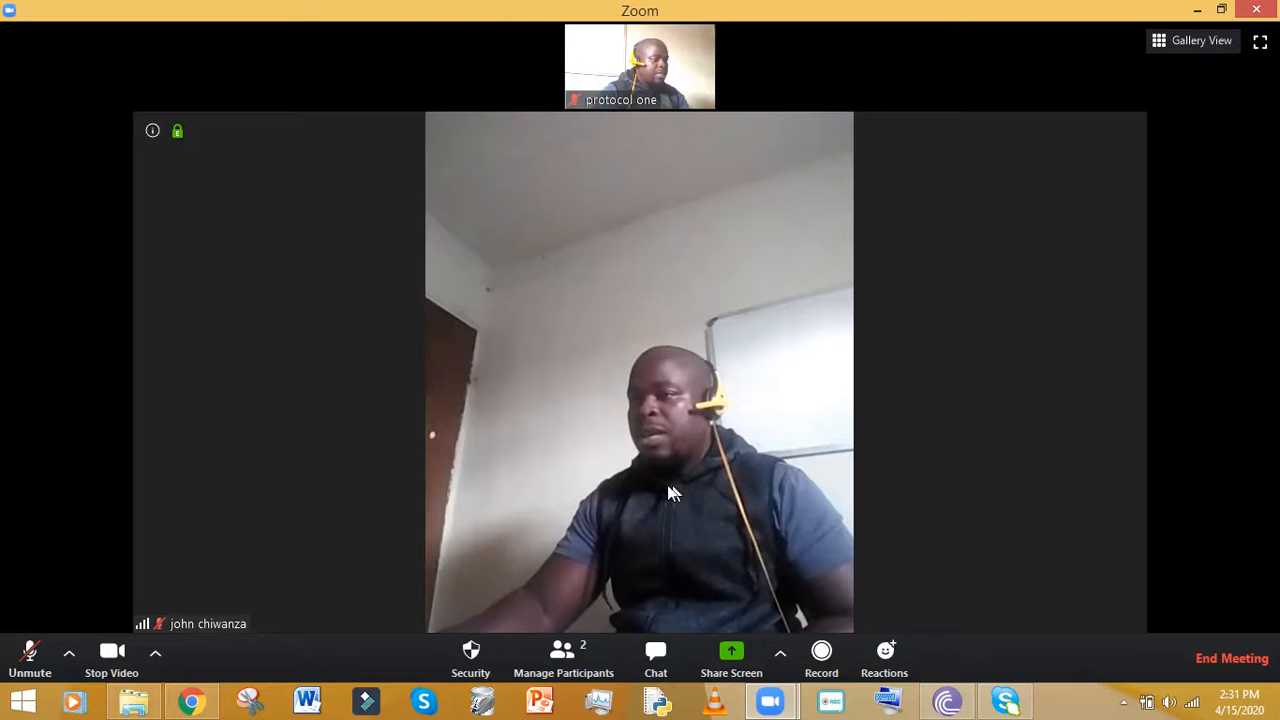
mouse_move(658, 85)
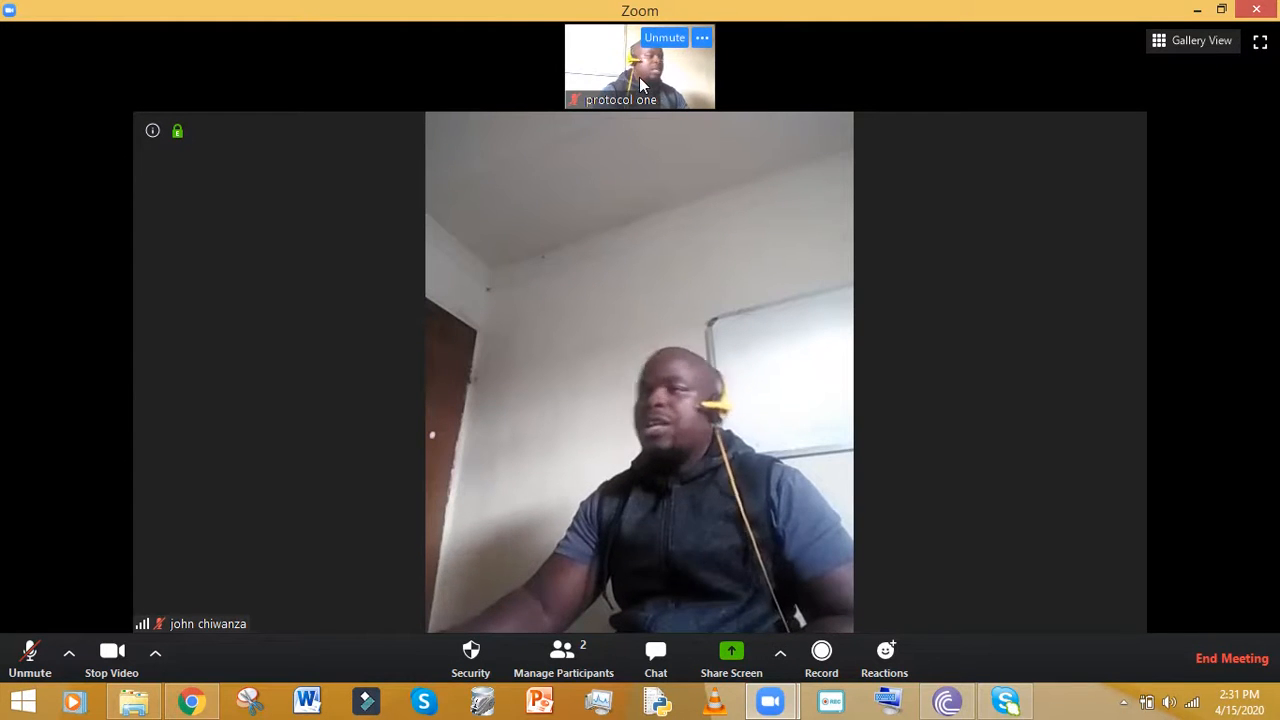
click(1190, 40)
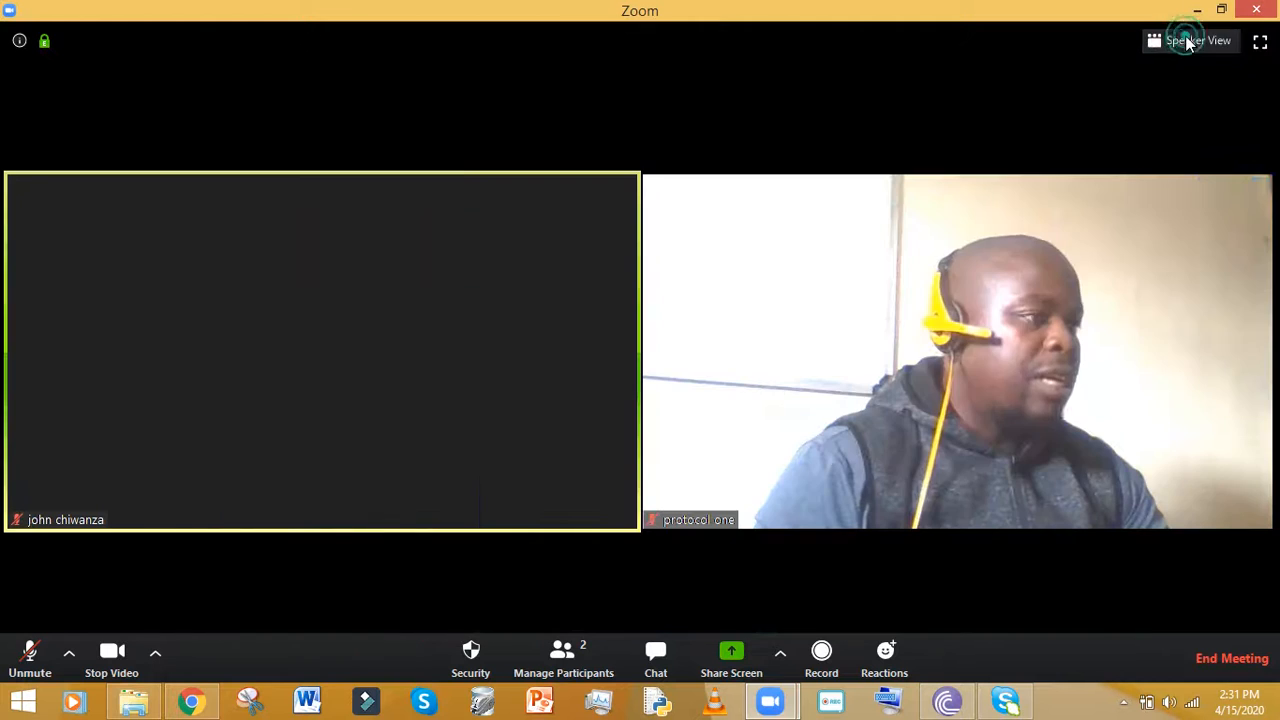